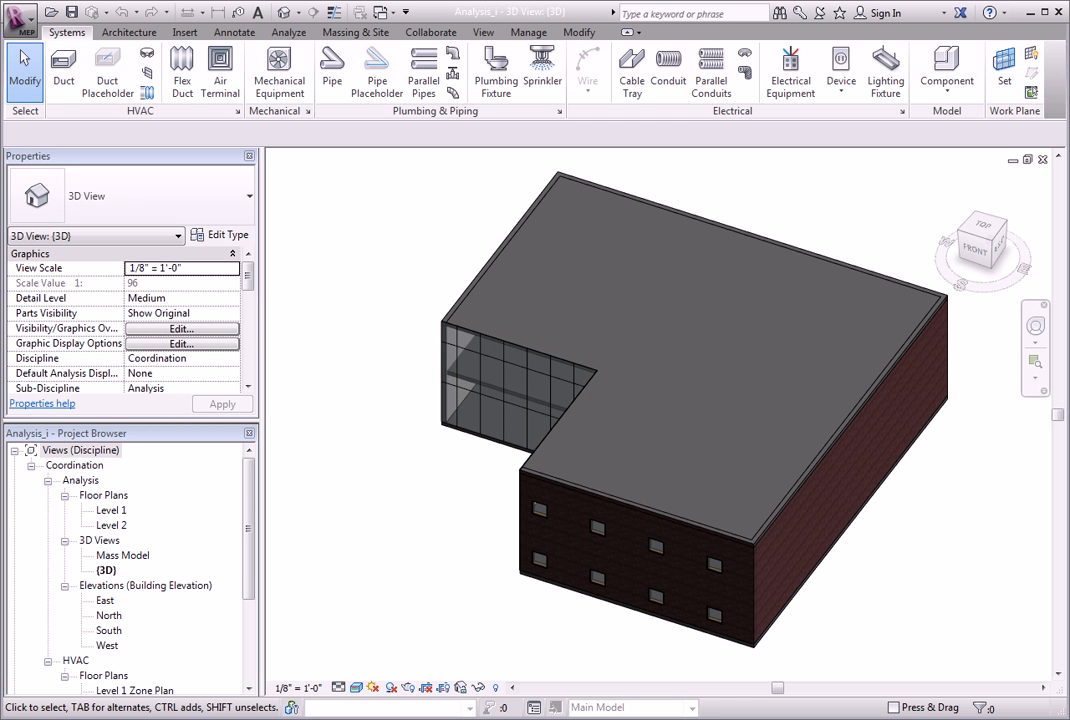
Open the Building/Space Type Settings and compare the list of building types with the list of space types
click(527, 33)
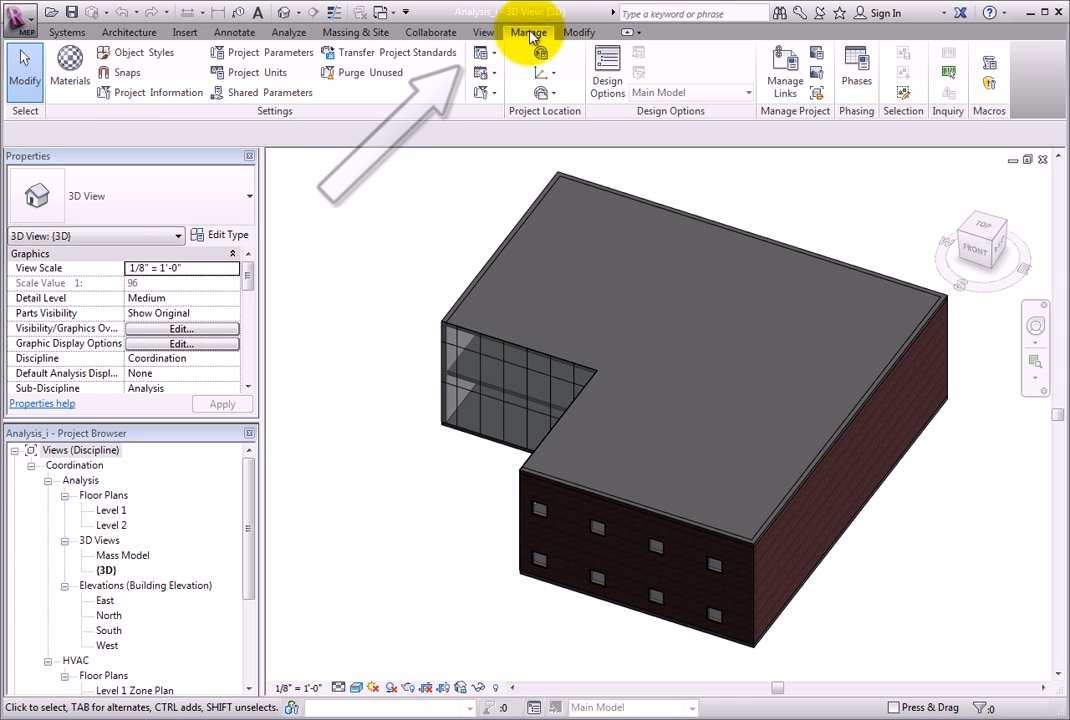
click(485, 58)
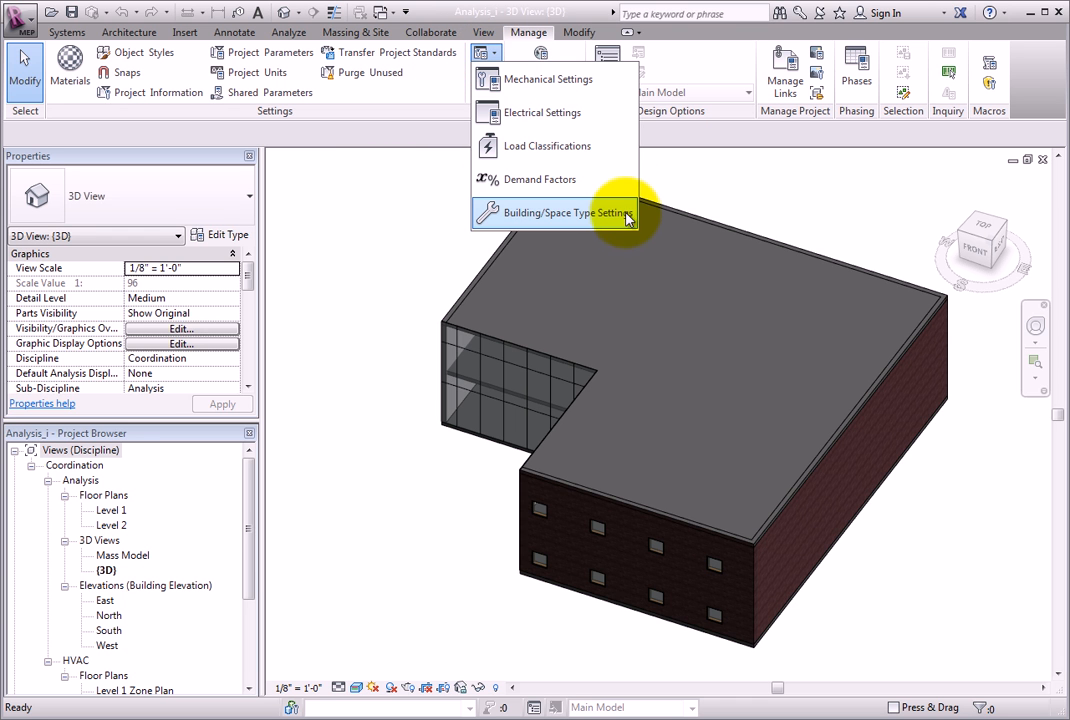
click(628, 214)
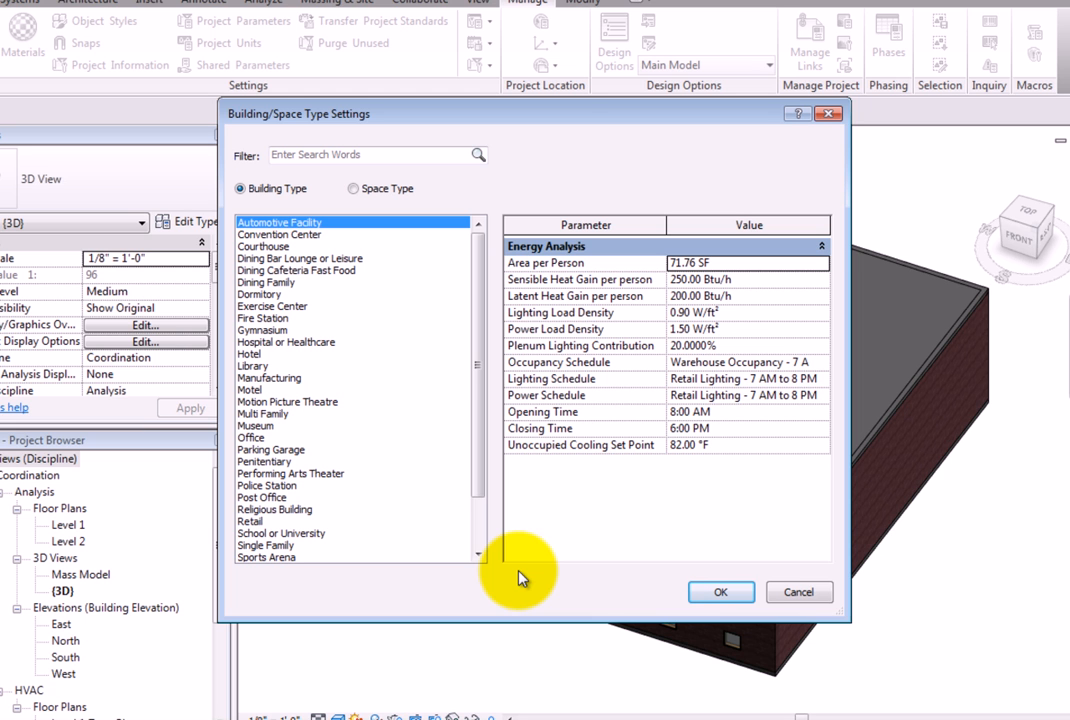
click(356, 190)
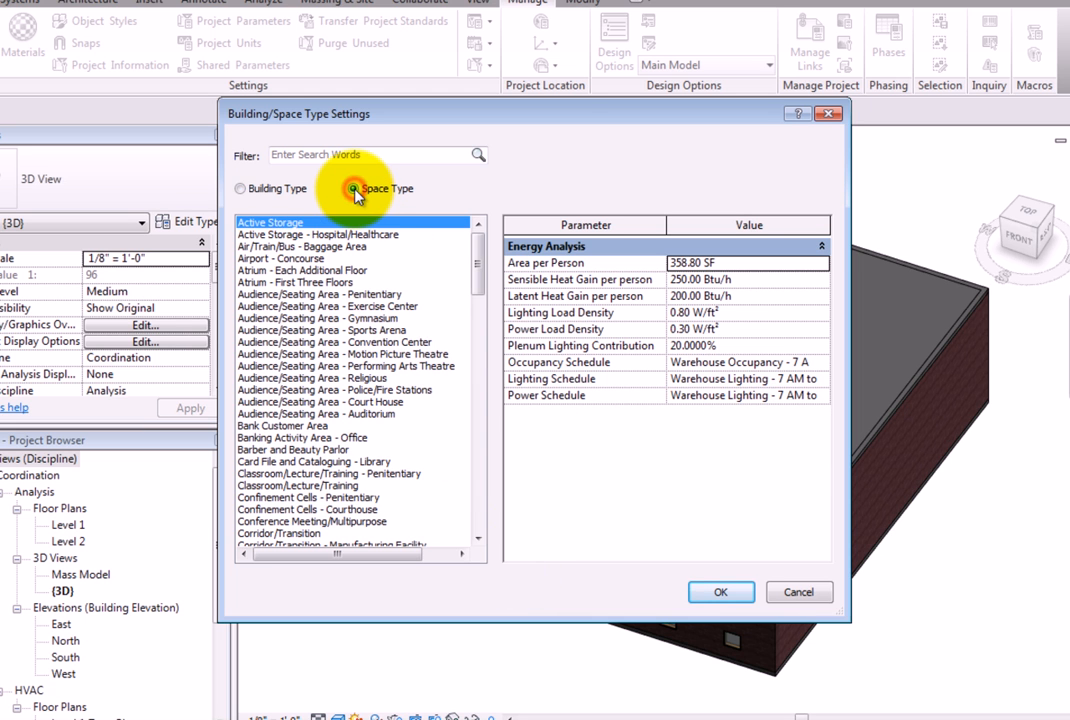
click(240, 189)
mouse_move(478, 250)
mouse_down()
mouse_move(470, 318)
mouse_move(476, 225)
mouse_up()
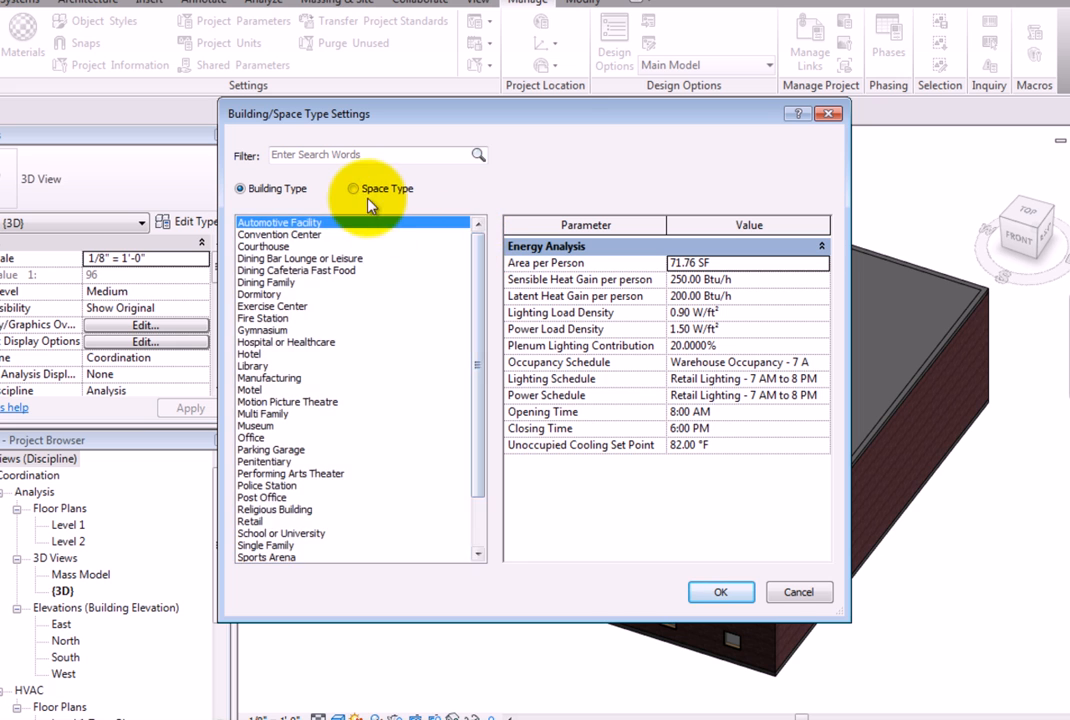
click(356, 189)
mouse_move(480, 248)
mouse_down()
mouse_move(456, 489)
mouse_move(449, 330)
mouse_move(475, 232)
mouse_up()
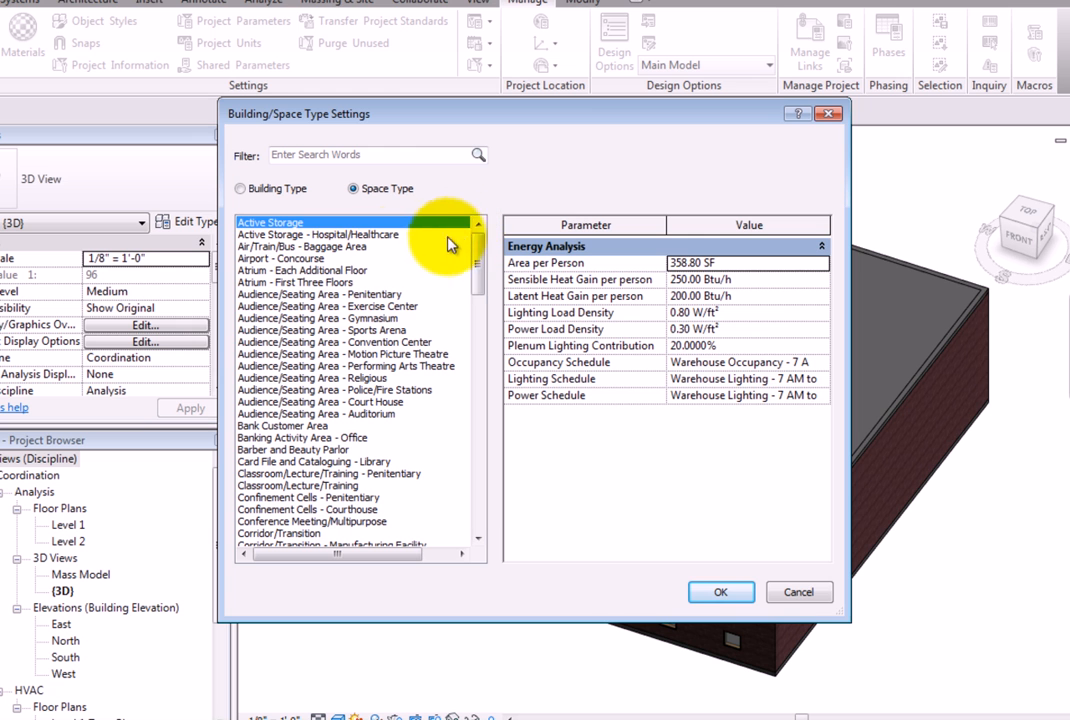
Examine the energy analysis parameters of several space types: Airport - Concourse, the Gymnasium and Court House seating areas, and Confinement Cells - Penitentiary
click(300, 258)
click(318, 318)
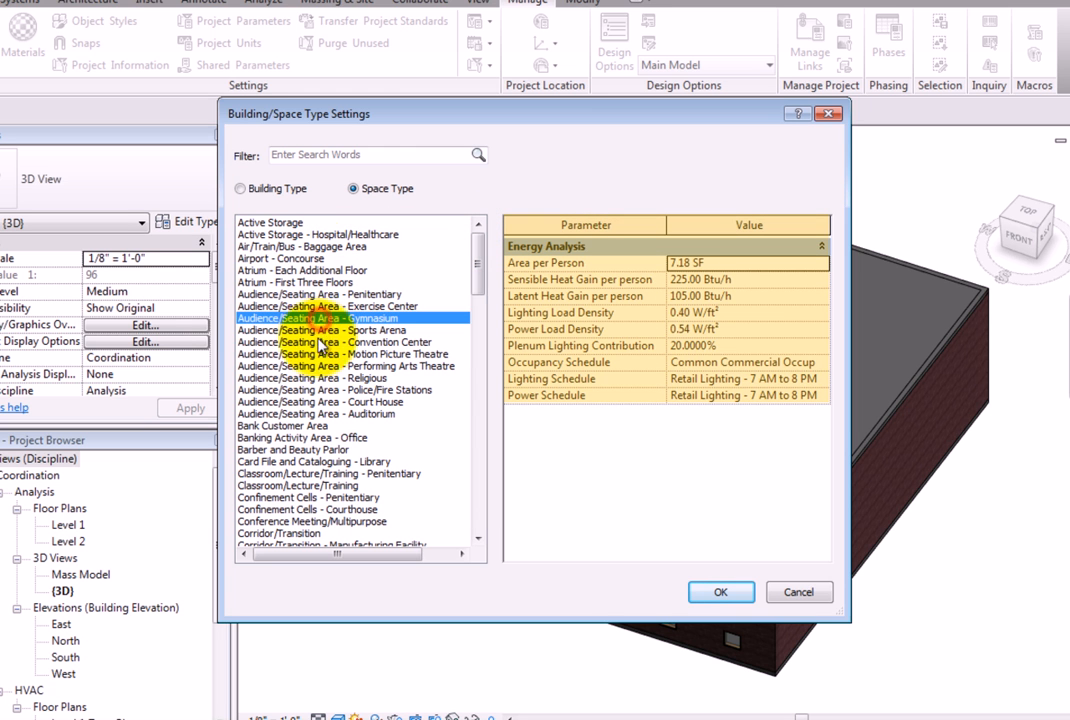
click(310, 401)
click(311, 497)
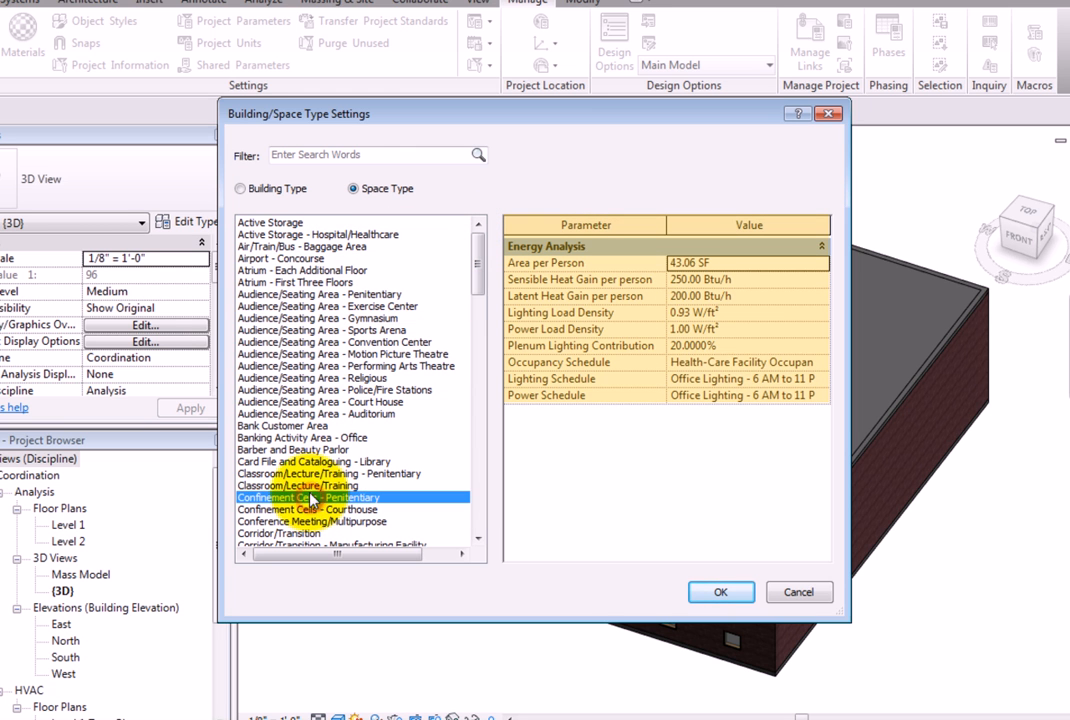
Return to the building types and inspect the energy analysis parameters of Hospital or Healthcare, opening its Area per Person value
click(240, 189)
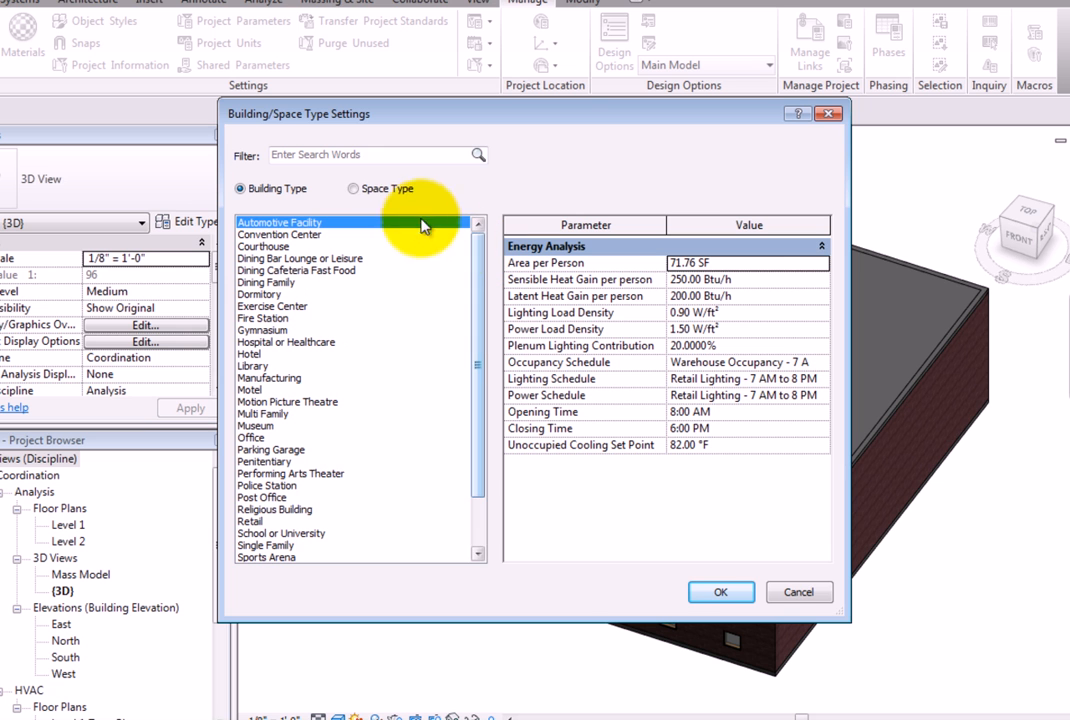
click(353, 189)
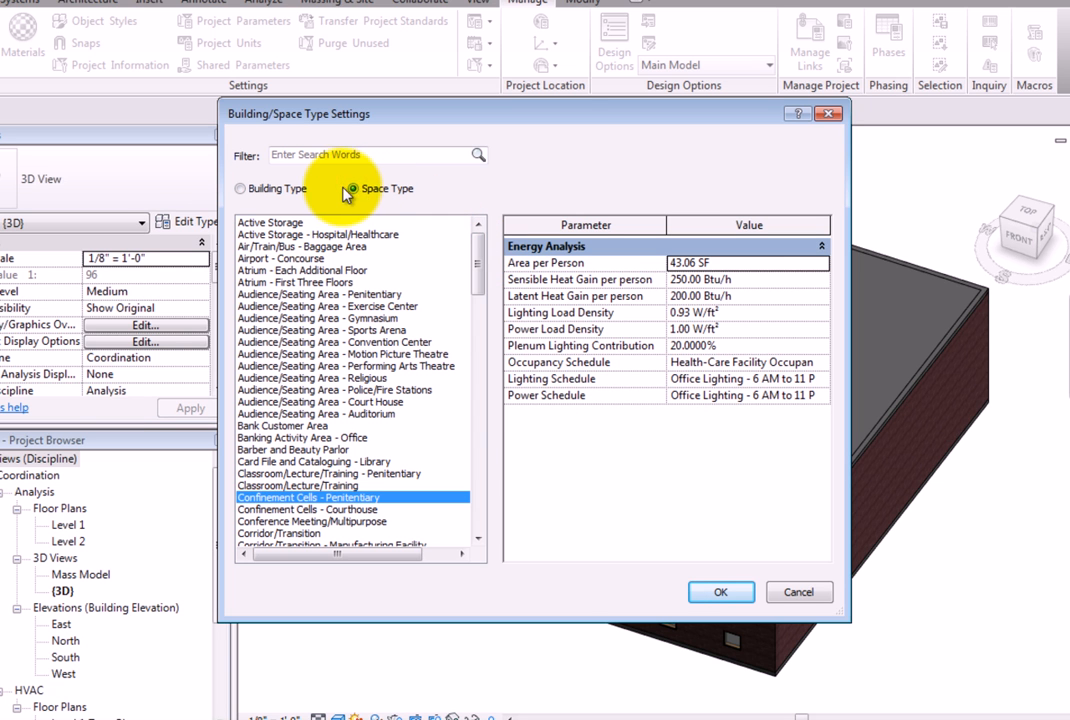
click(280, 189)
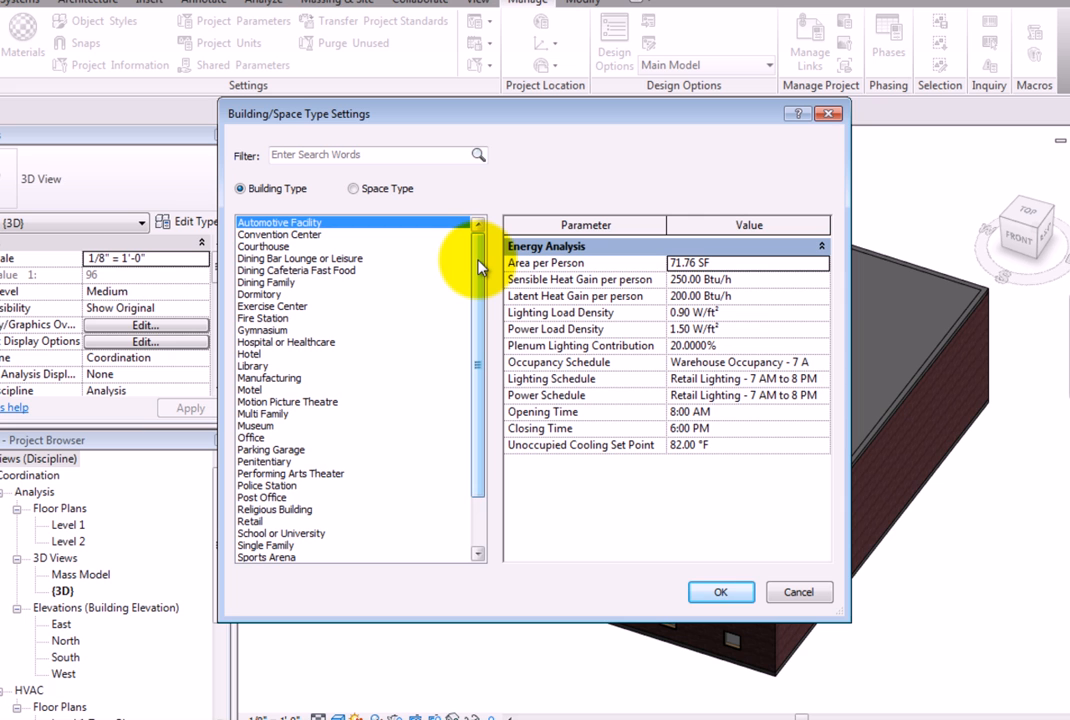
drag(478, 268, 480, 234)
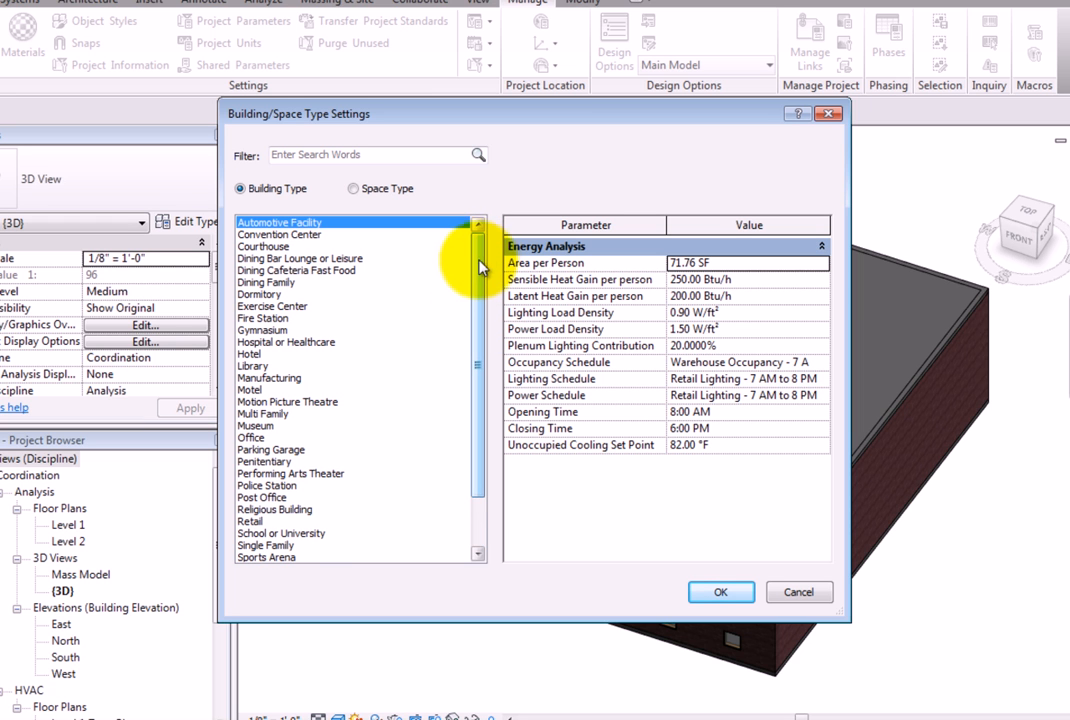
click(338, 343)
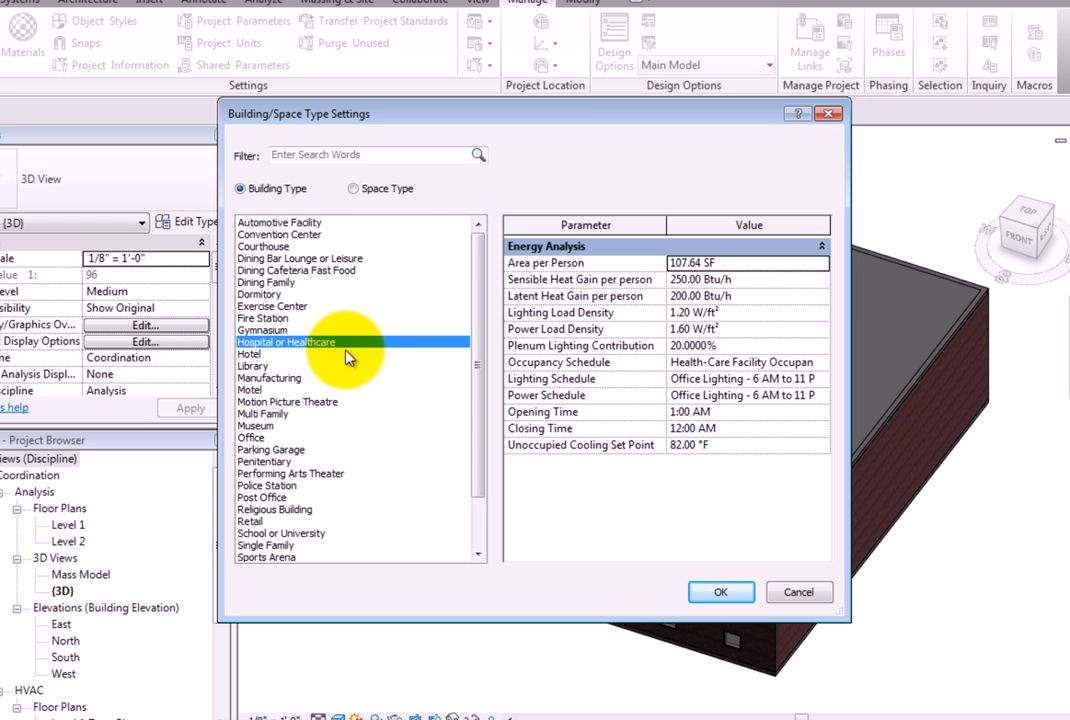
click(750, 264)
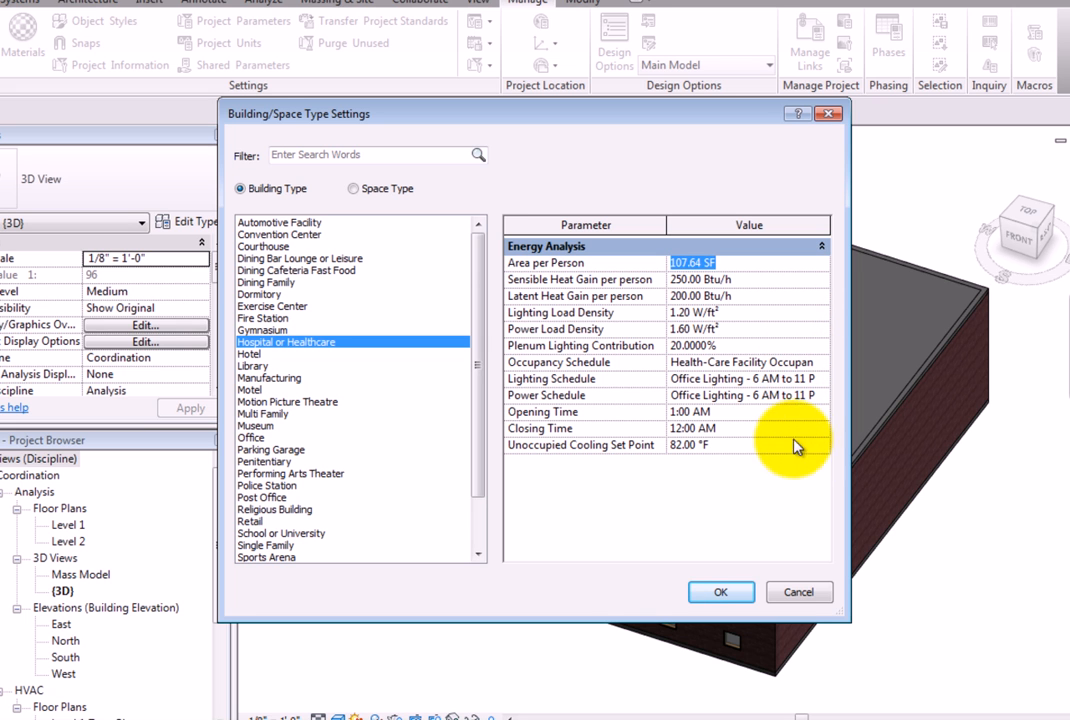
Inspect the Area per Person and Sensible Heat Gain values of the Office - Enclosed space type, and accept the building/space type settings
click(354, 189)
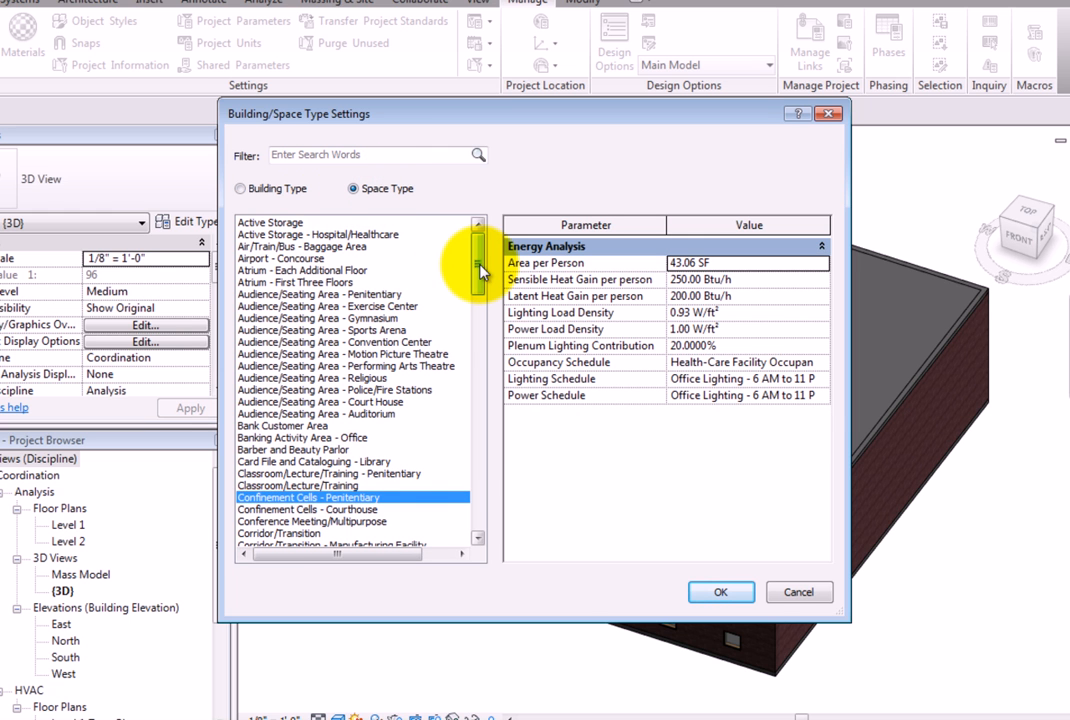
drag(480, 268, 489, 463)
click(325, 331)
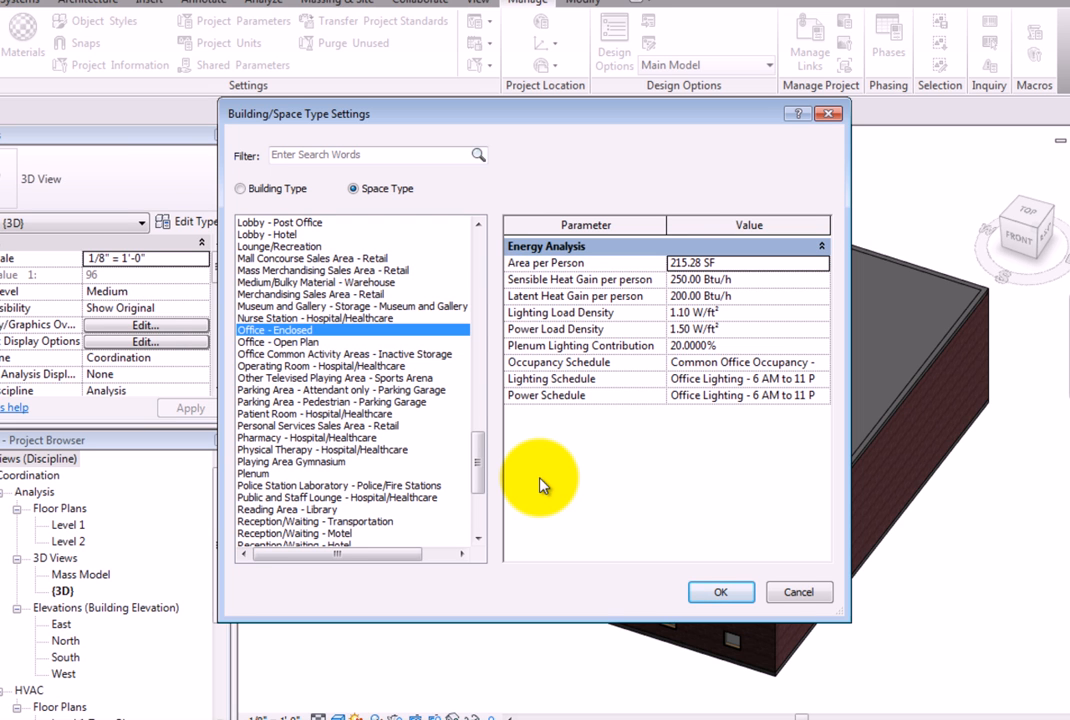
click(749, 265)
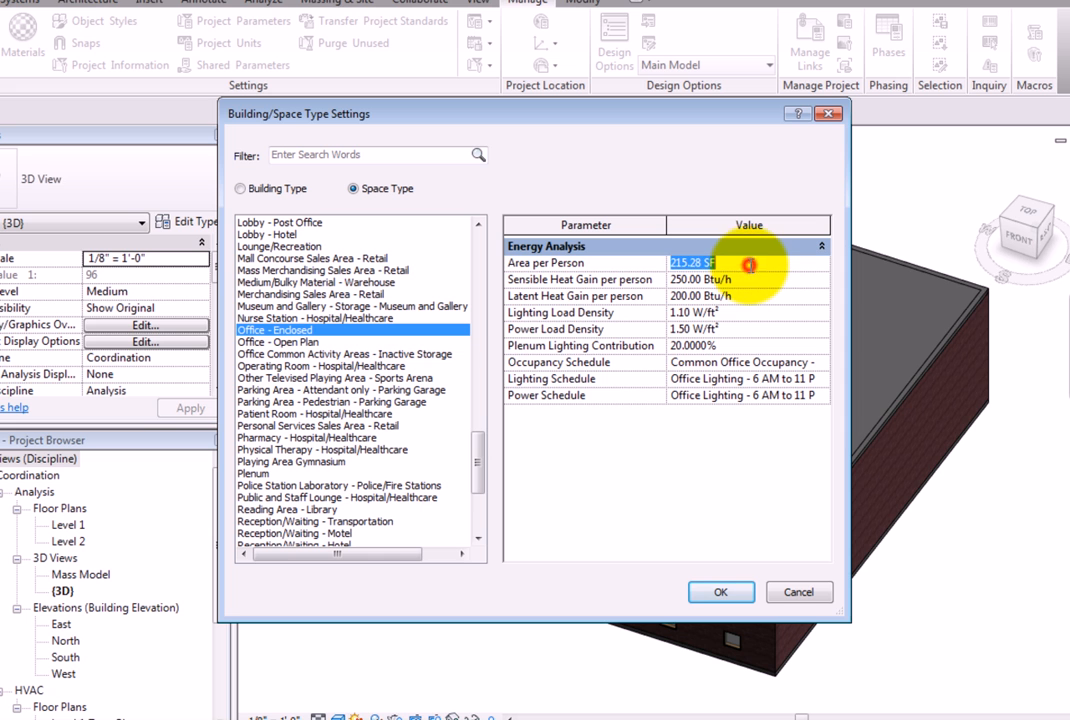
click(749, 282)
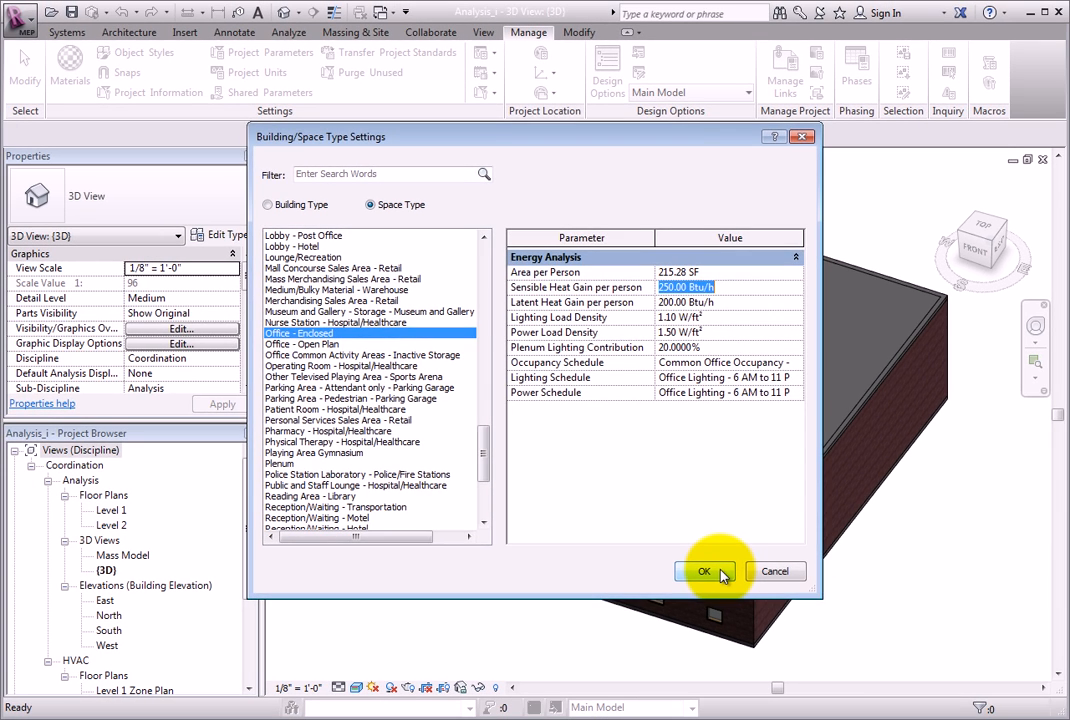
click(726, 581)
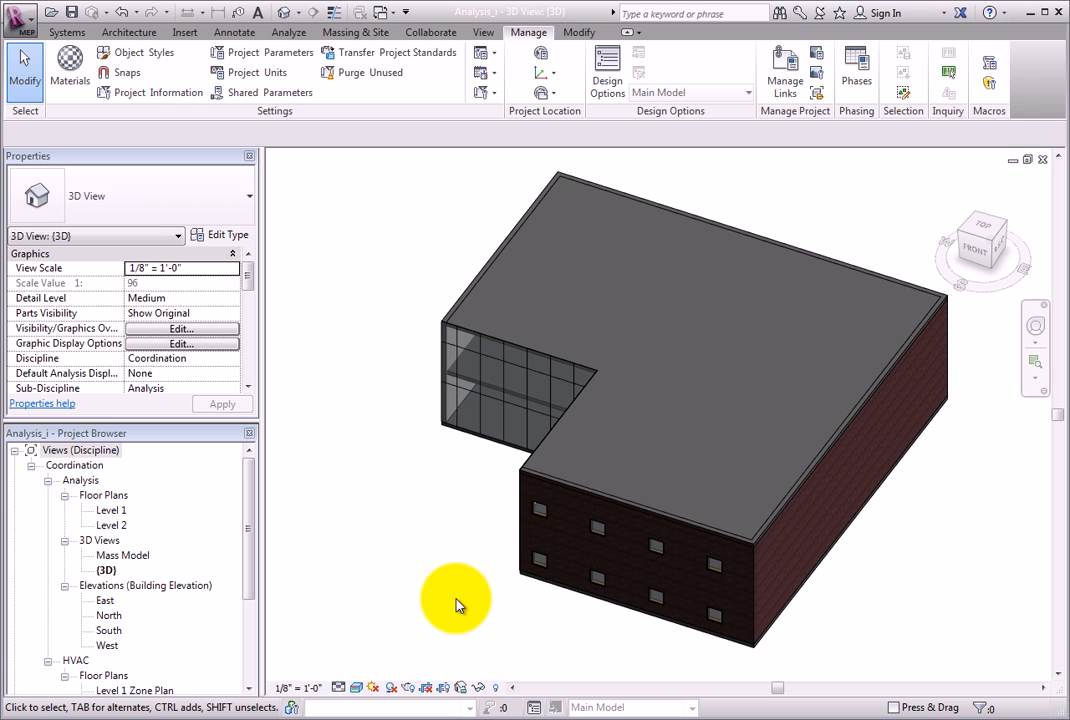
Open the Energy Settings, look through the available building types while keeping Office, and accept the settings
click(288, 33)
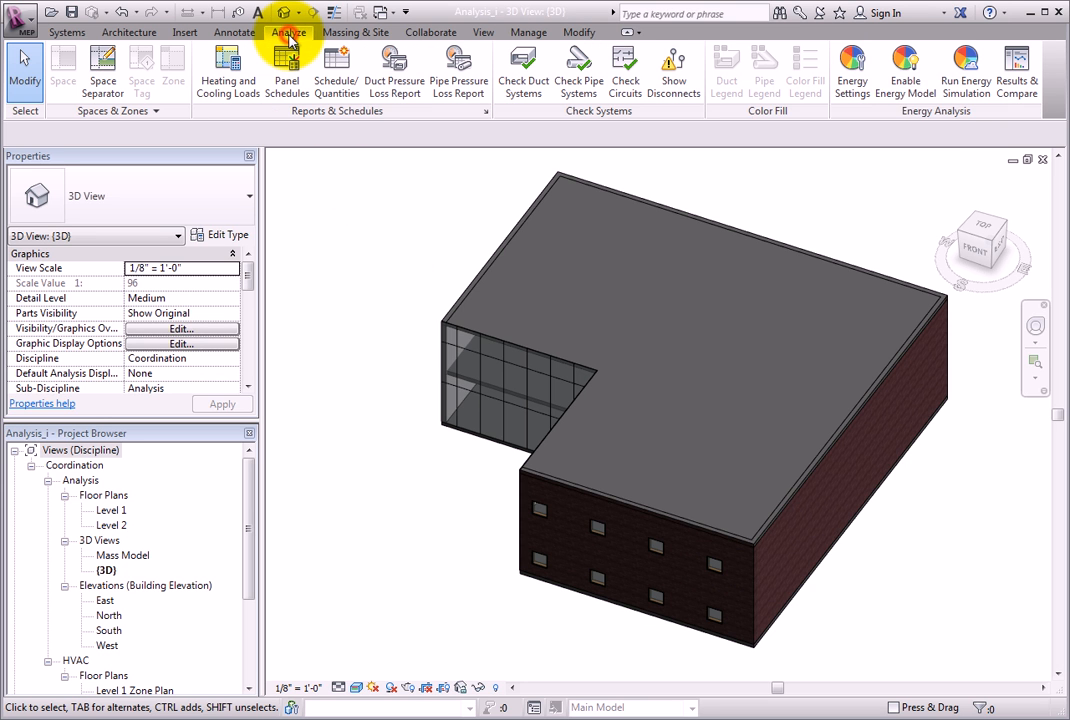
click(845, 100)
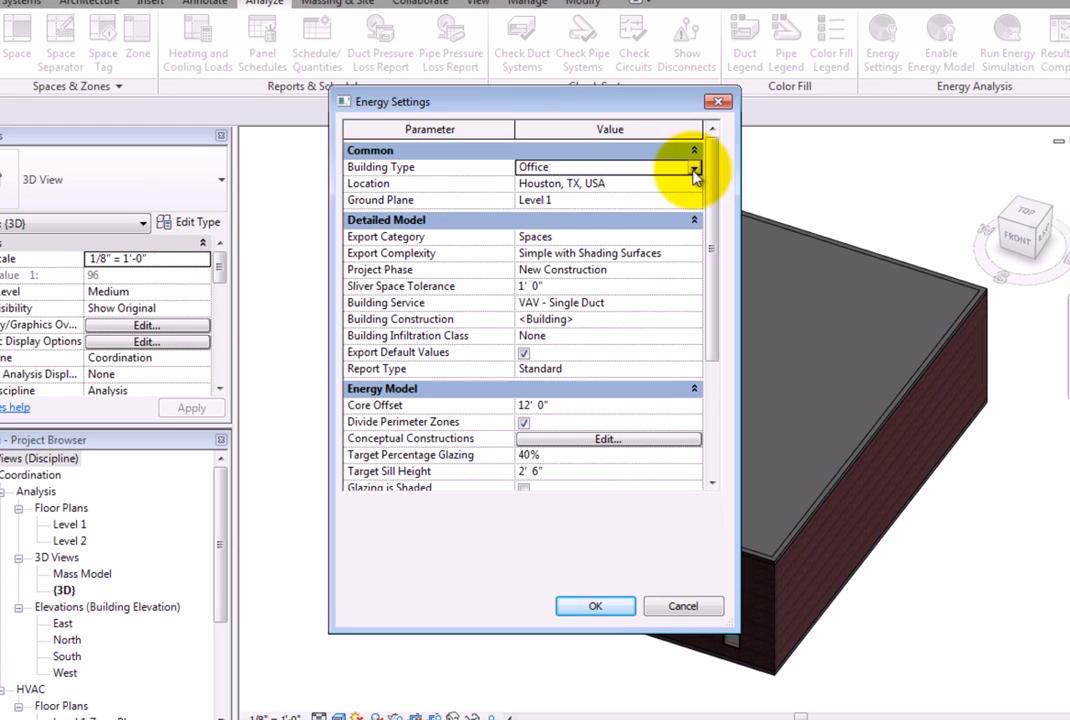
click(657, 186)
click(694, 167)
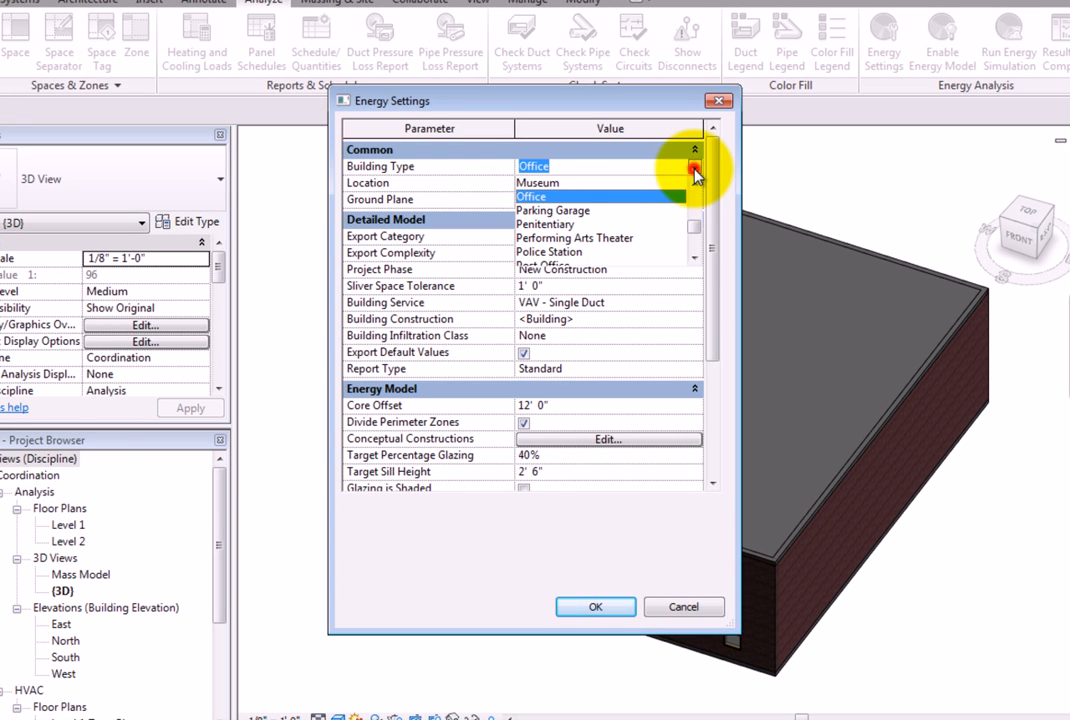
mouse_move(697, 228)
mouse_down()
mouse_move(697, 199)
mouse_move(695, 252)
mouse_move(695, 228)
mouse_up()
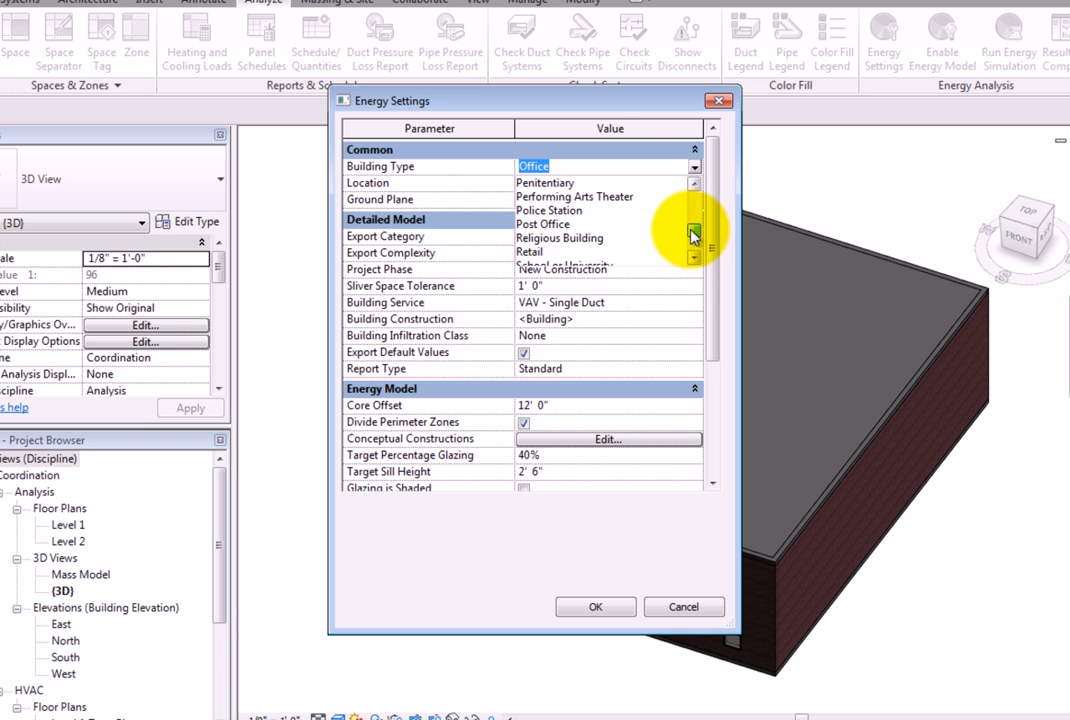
click(694, 168)
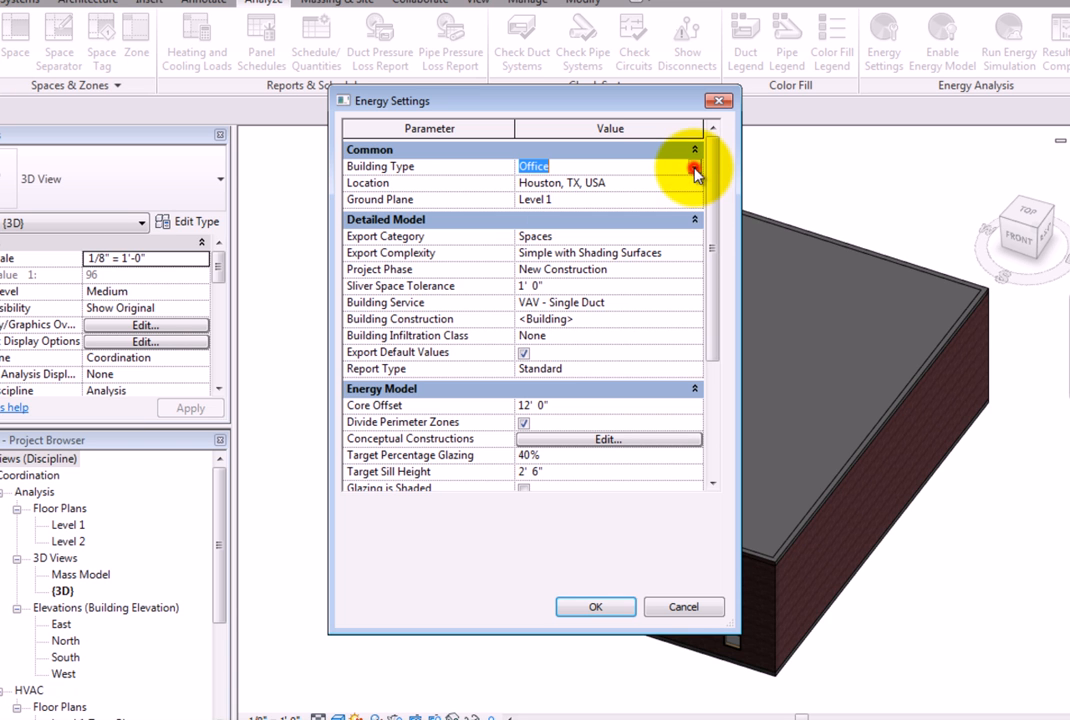
click(626, 607)
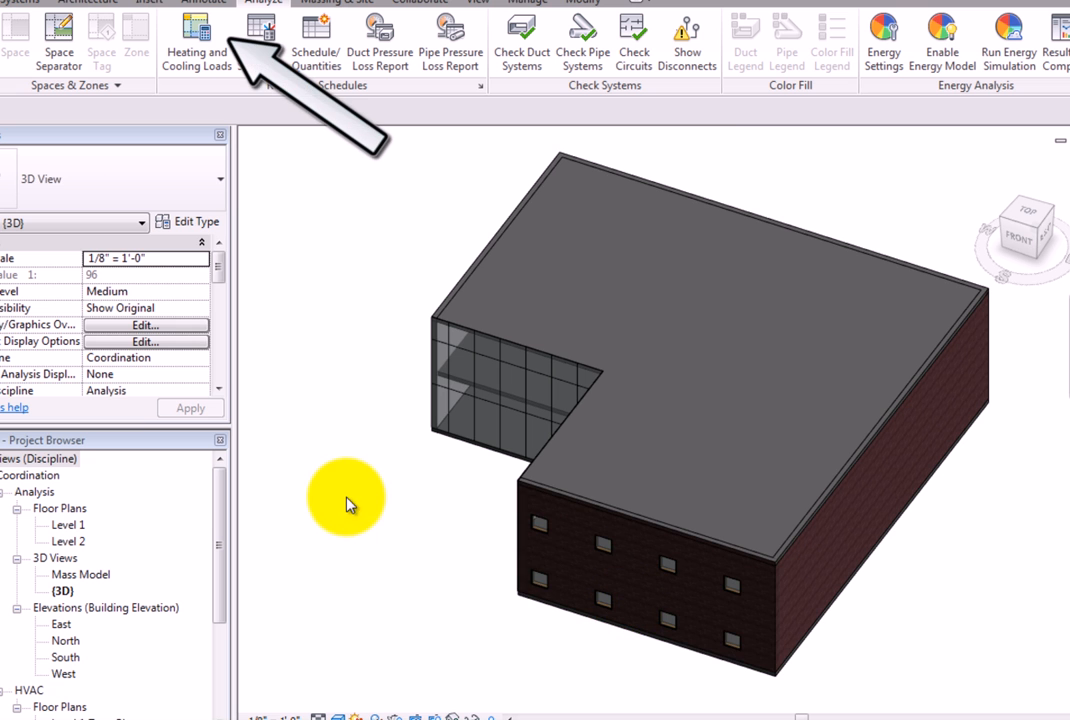
Open the Heating and Cooling Loads settings and look through the building type options, keeping Office
click(190, 70)
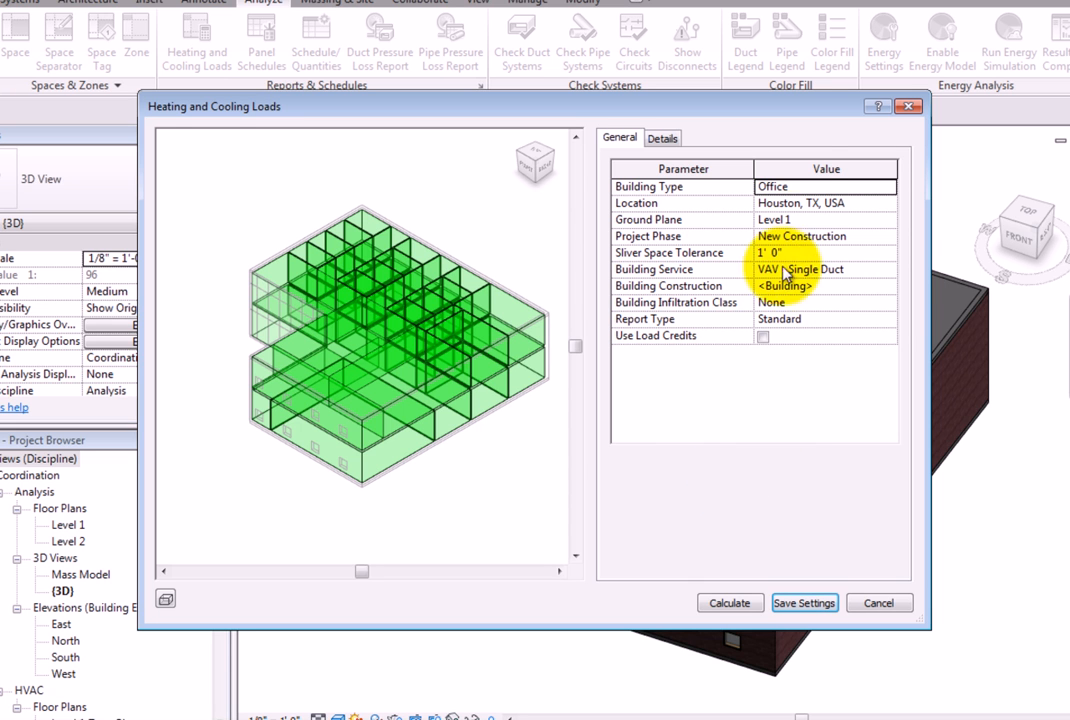
click(803, 188)
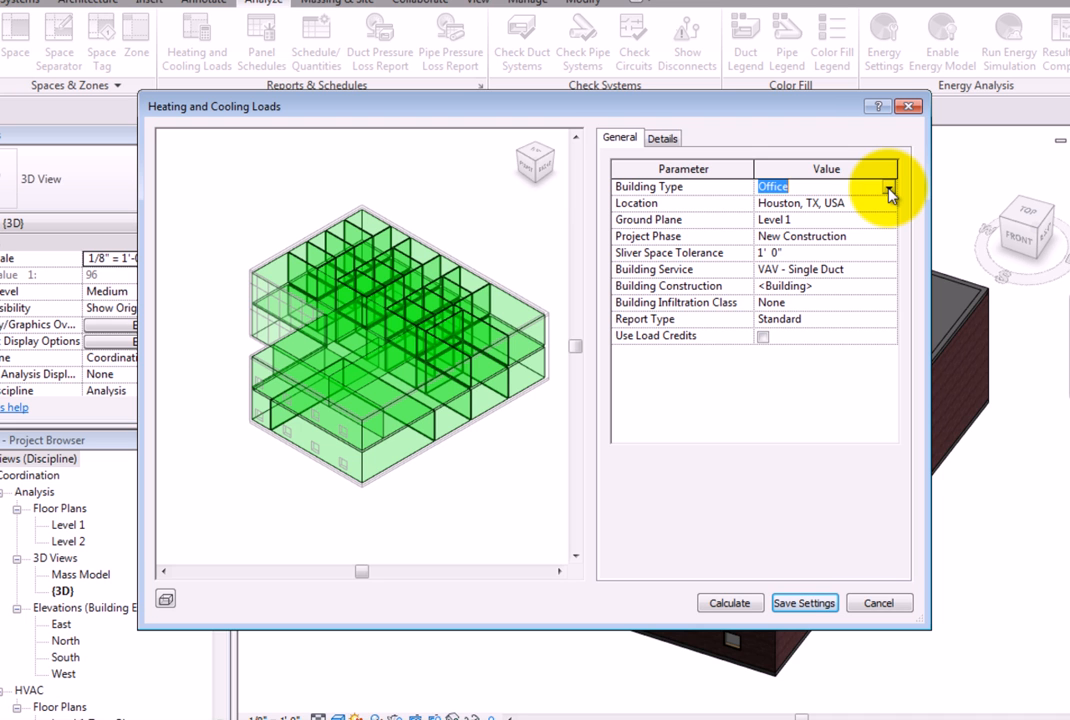
click(889, 189)
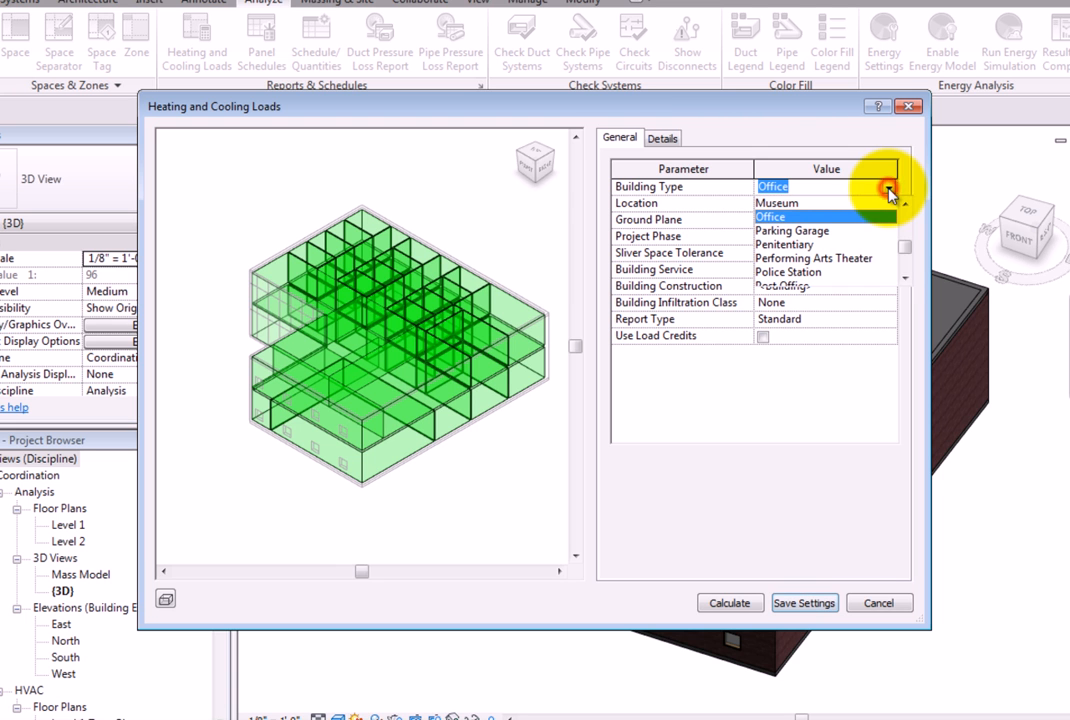
drag(904, 250, 907, 226)
click(888, 189)
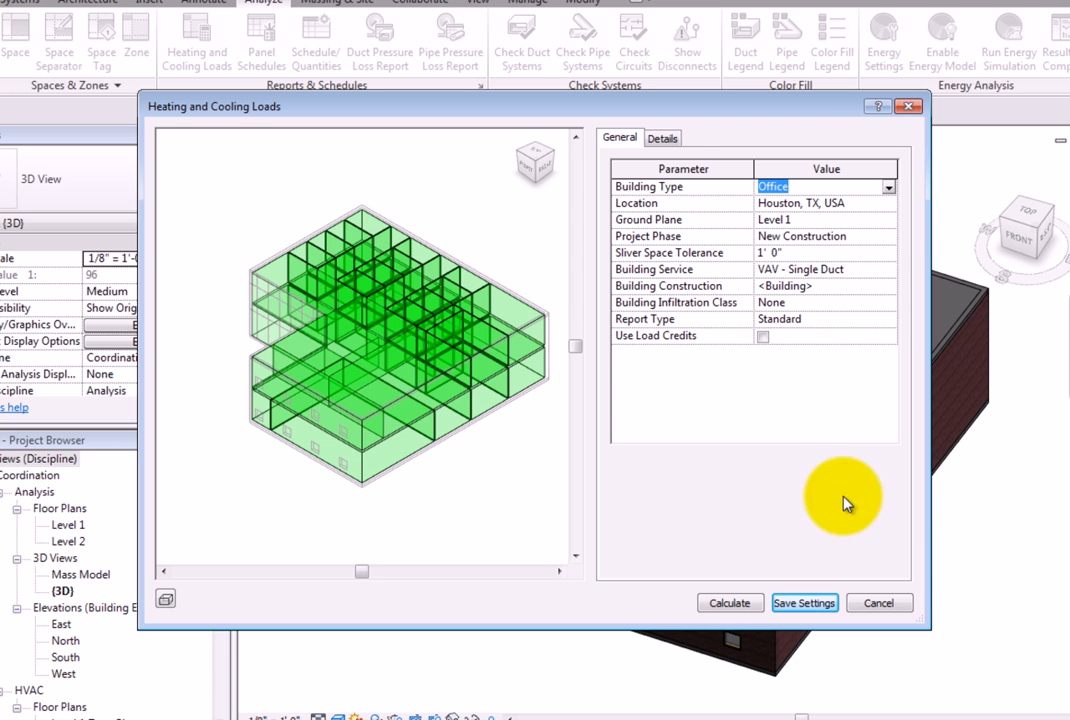
In the heating and cooling load details, expand Zones 1-1, 1-2 and 1-3 and select the space 1 Office
click(668, 142)
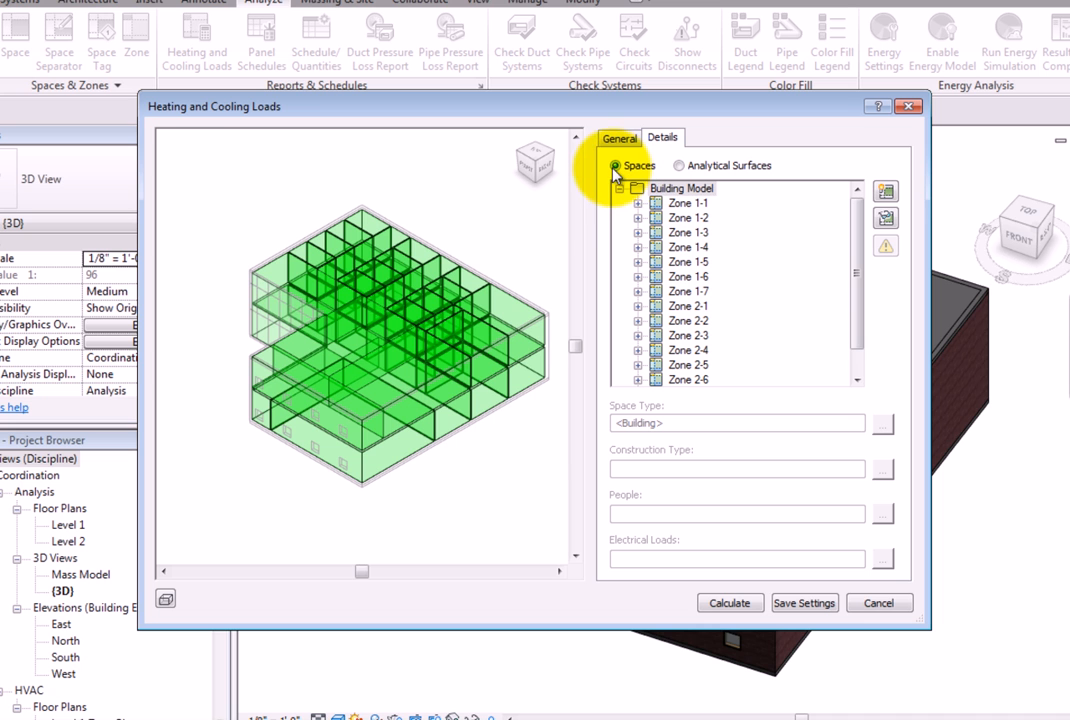
click(637, 203)
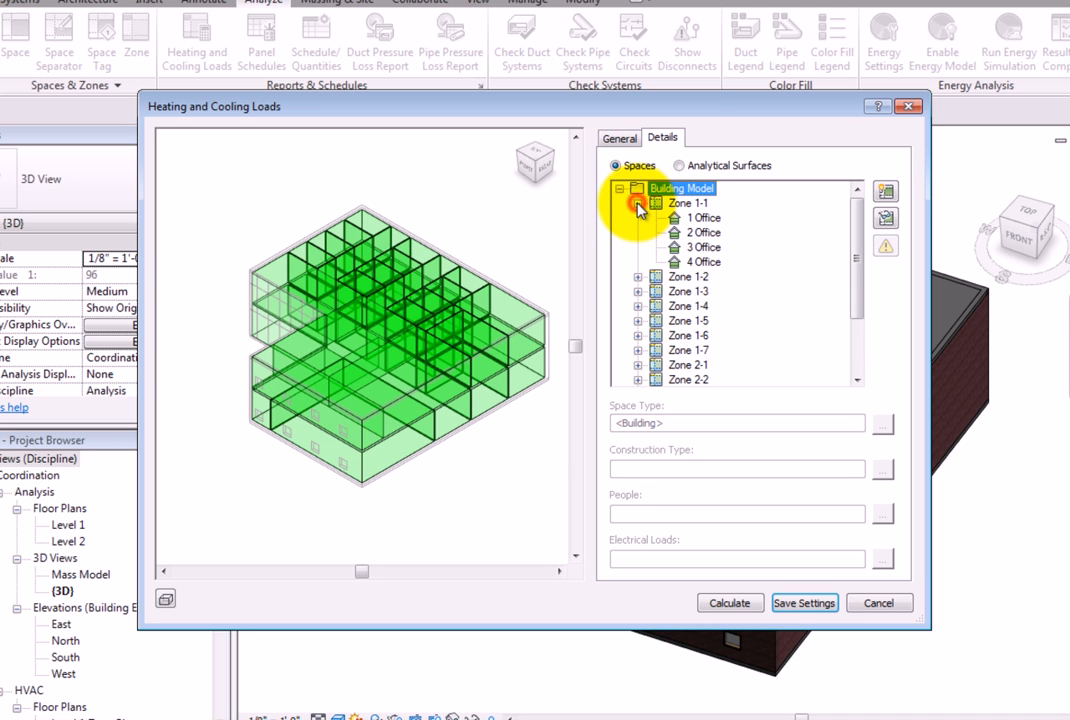
click(638, 277)
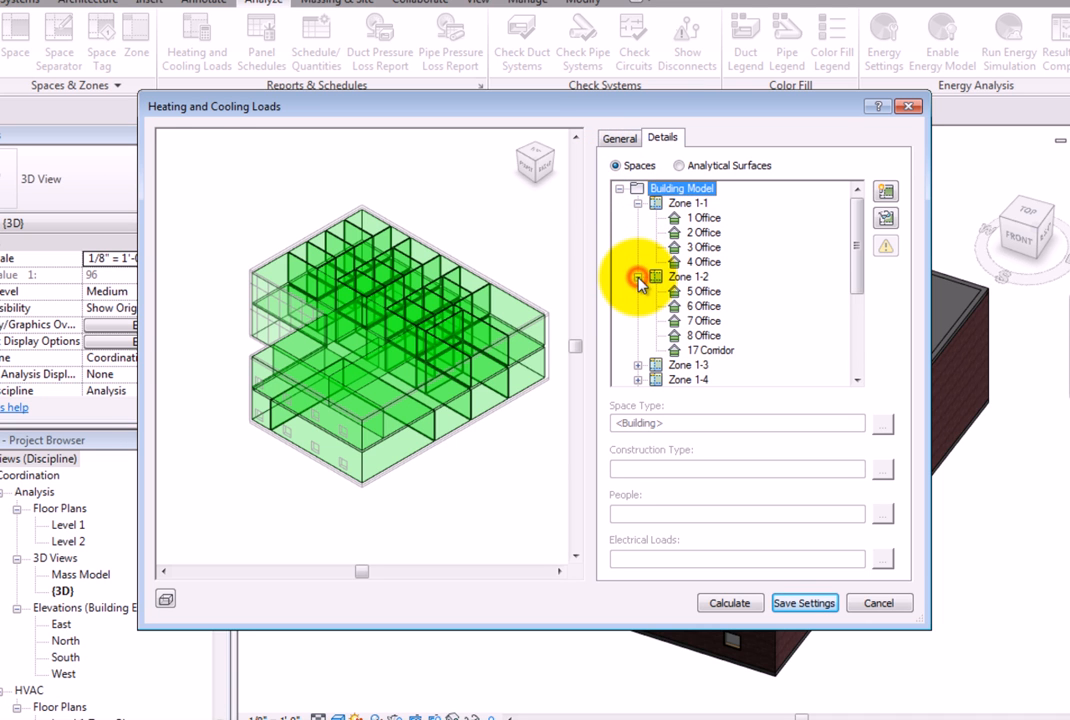
click(639, 366)
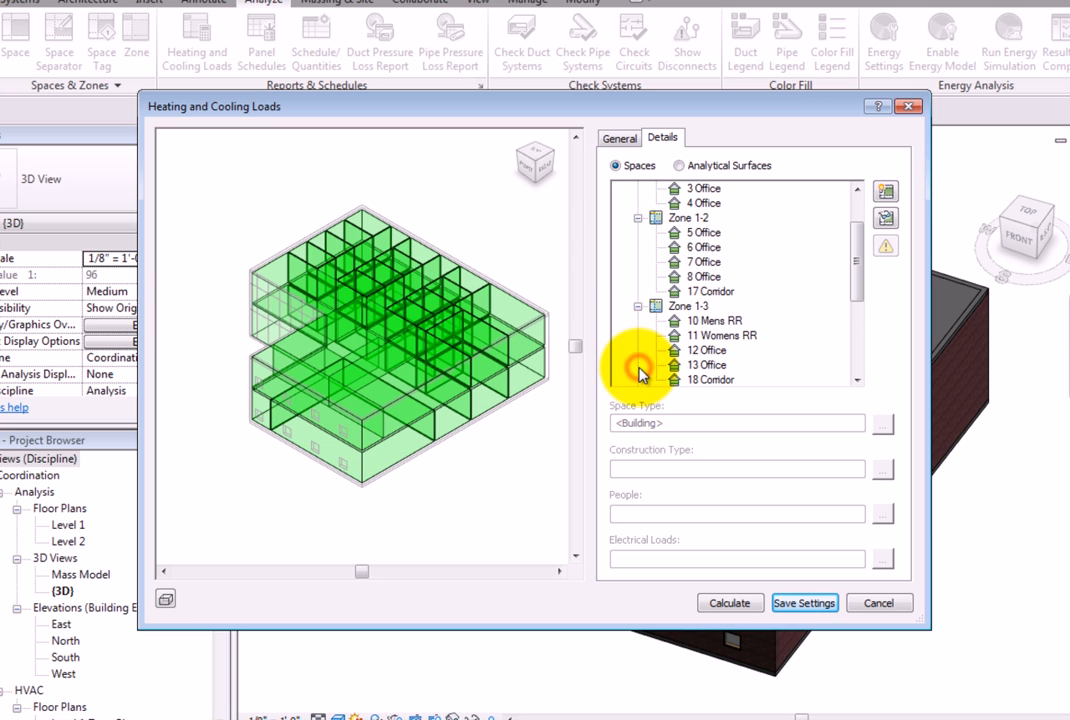
drag(855, 283, 860, 310)
drag(859, 328, 856, 255)
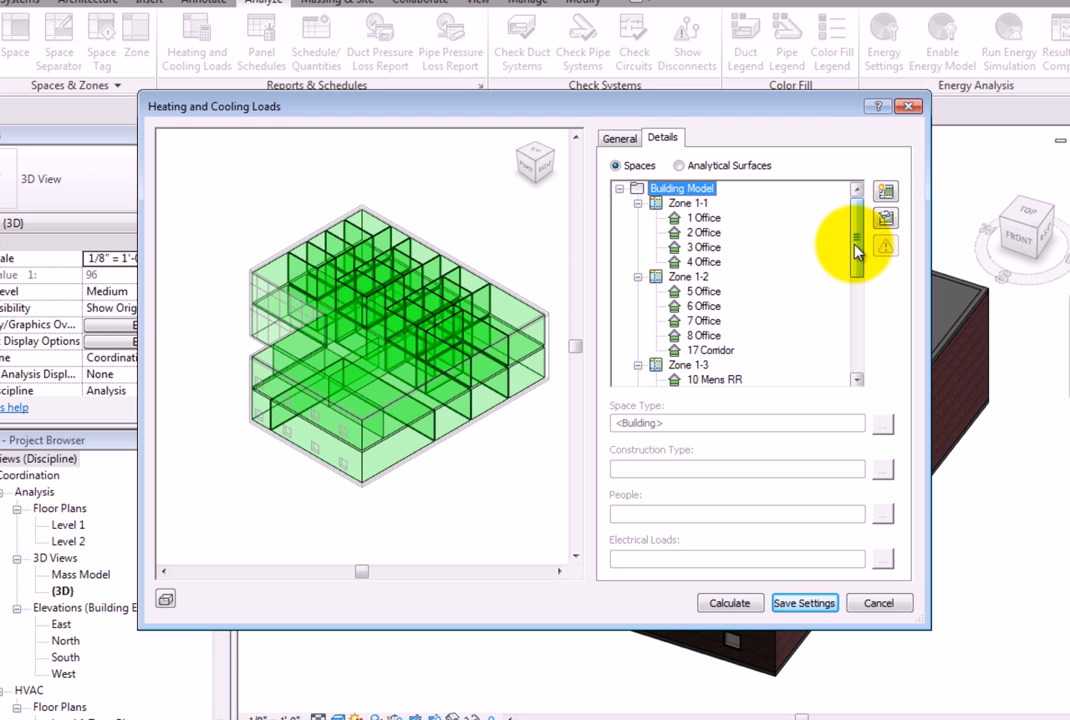
click(718, 218)
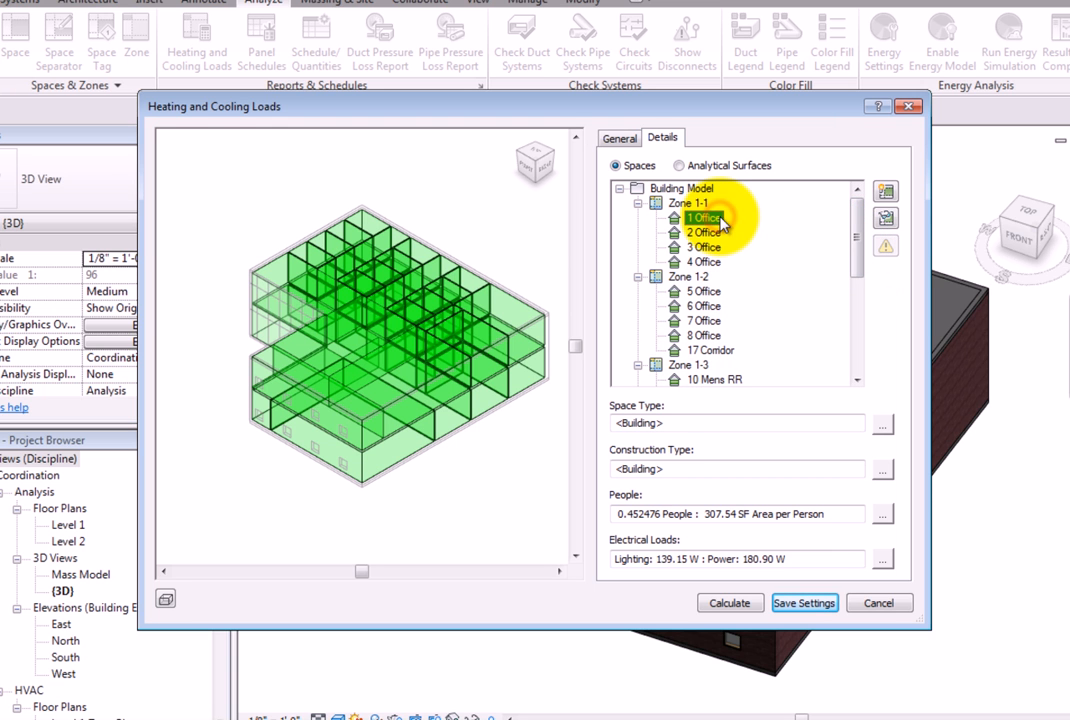
Select offices 1 to 4 in Zone 1-1 and set their space type to Office - Enclosed
ctrl+click(718, 234)
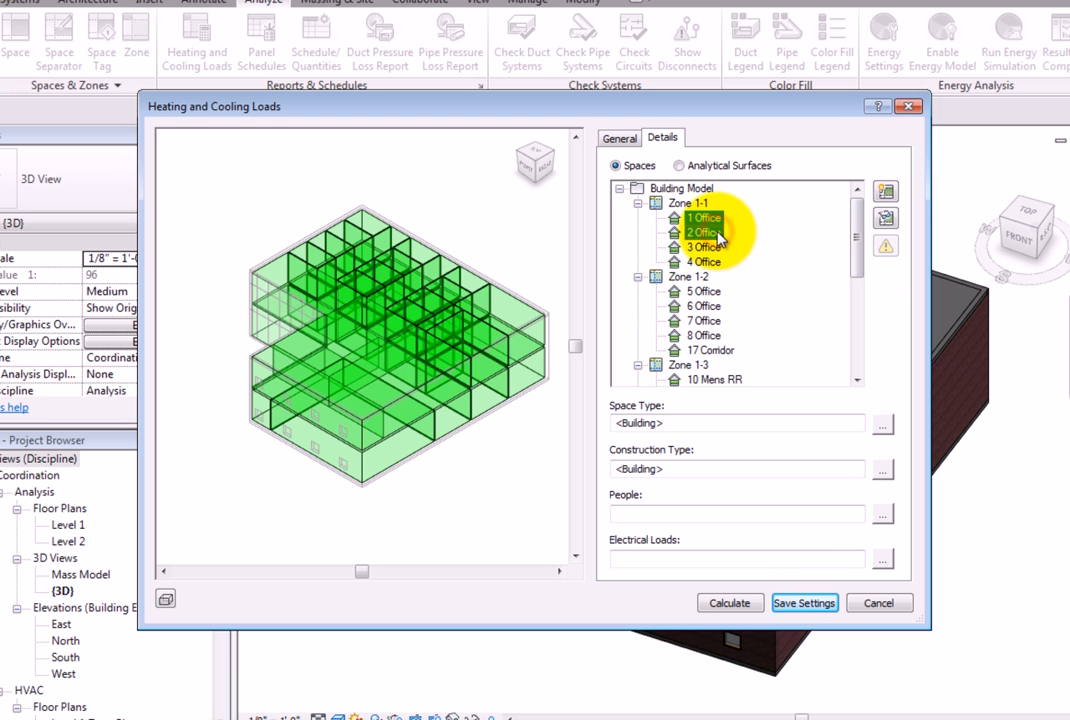
ctrl+click(718, 232)
shift+click(705, 262)
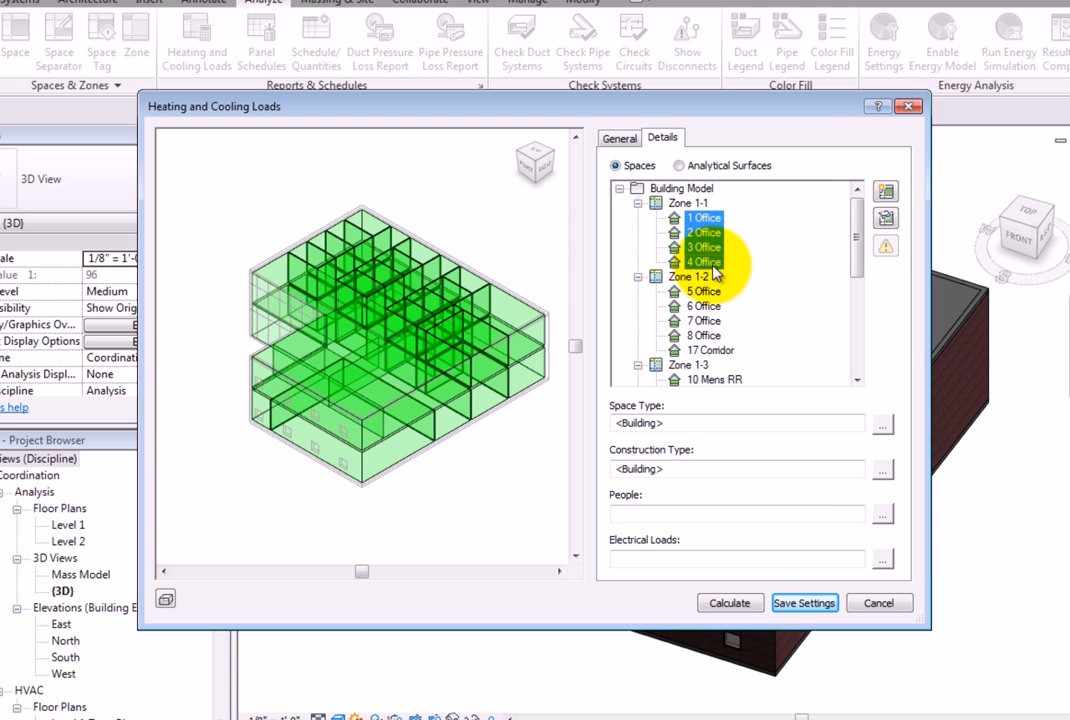
click(882, 428)
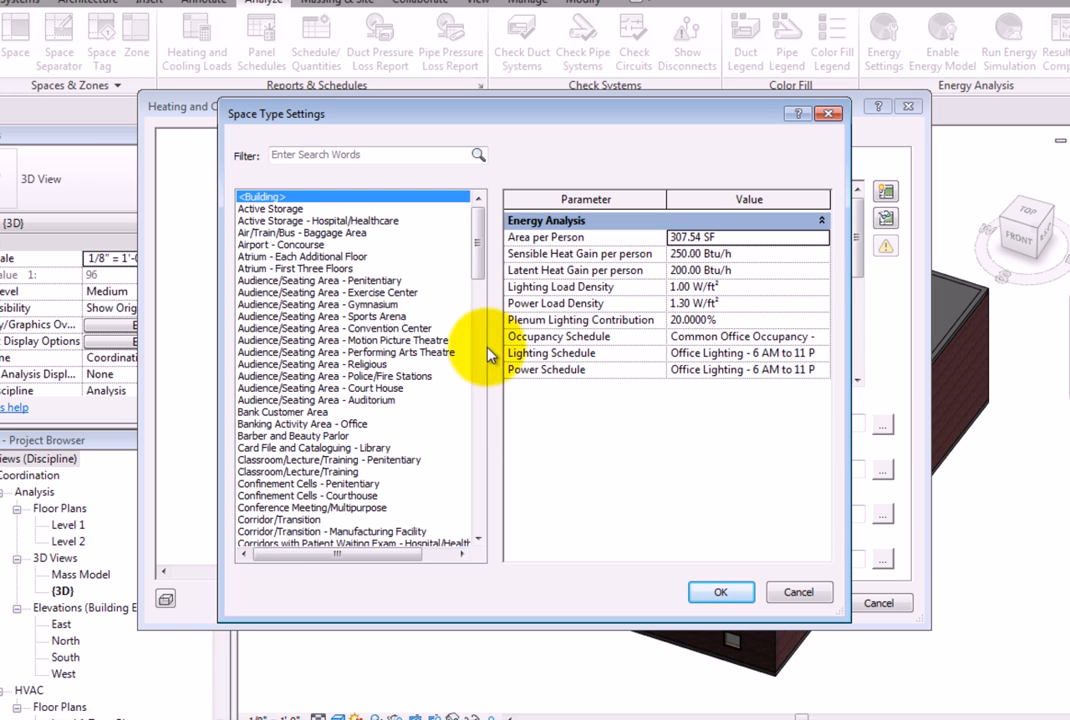
drag(475, 266, 480, 466)
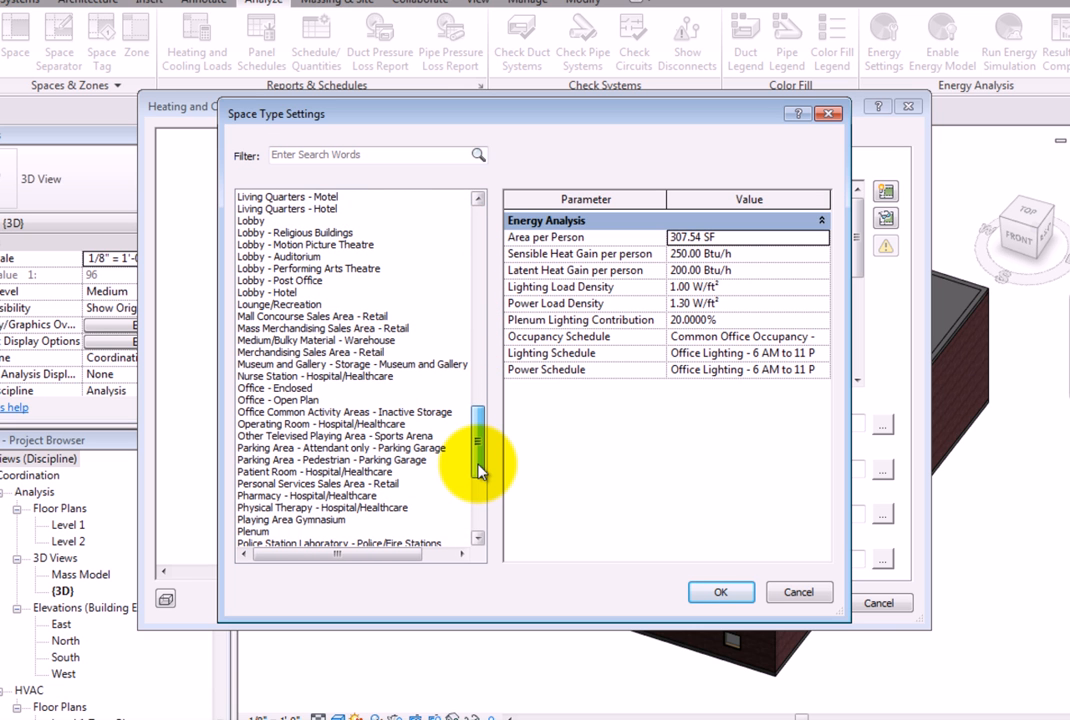
click(298, 389)
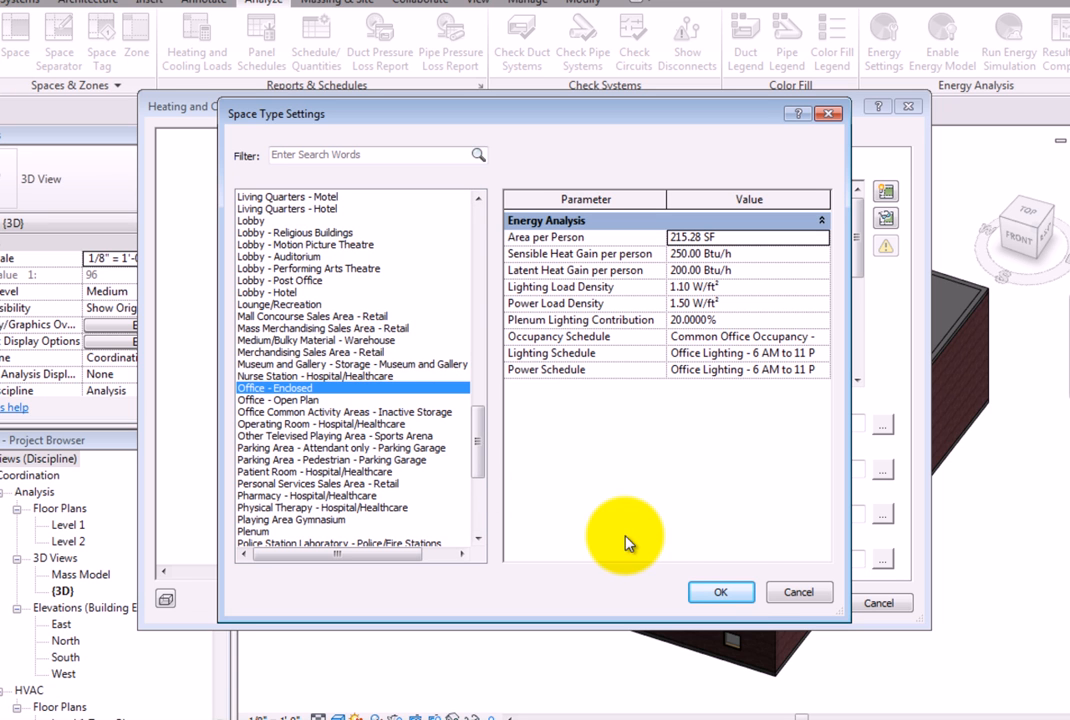
click(737, 592)
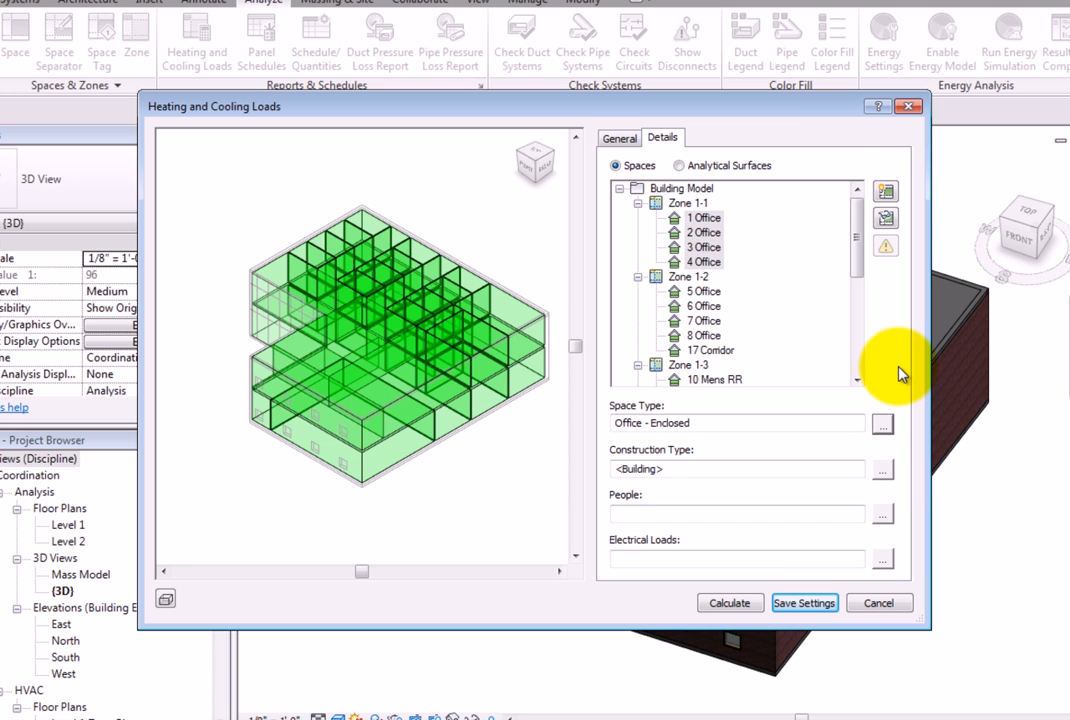
Check the space type, people and electrical load values of each office from 1 to 4 in Zone 1-1
click(706, 217)
click(711, 233)
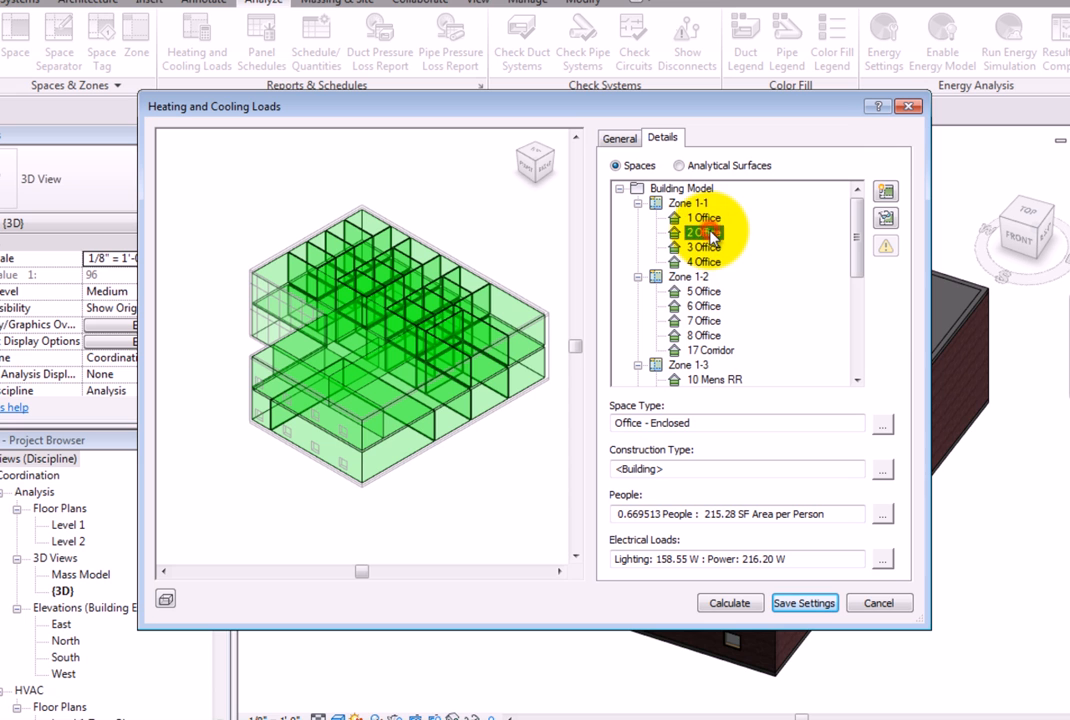
click(712, 248)
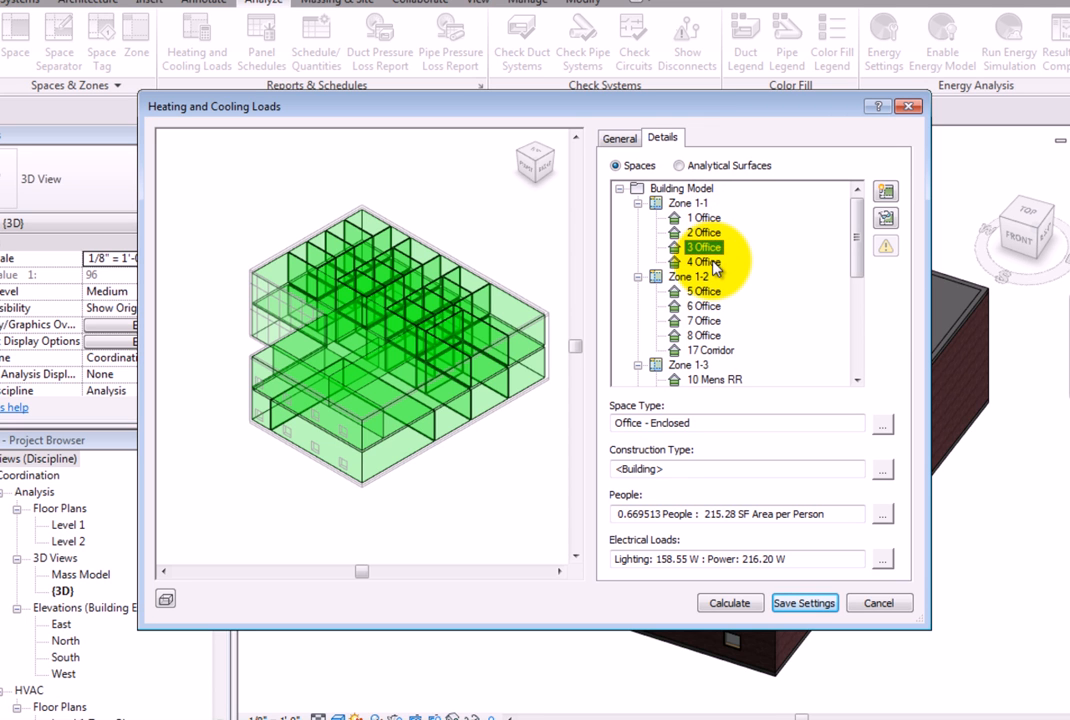
click(712, 262)
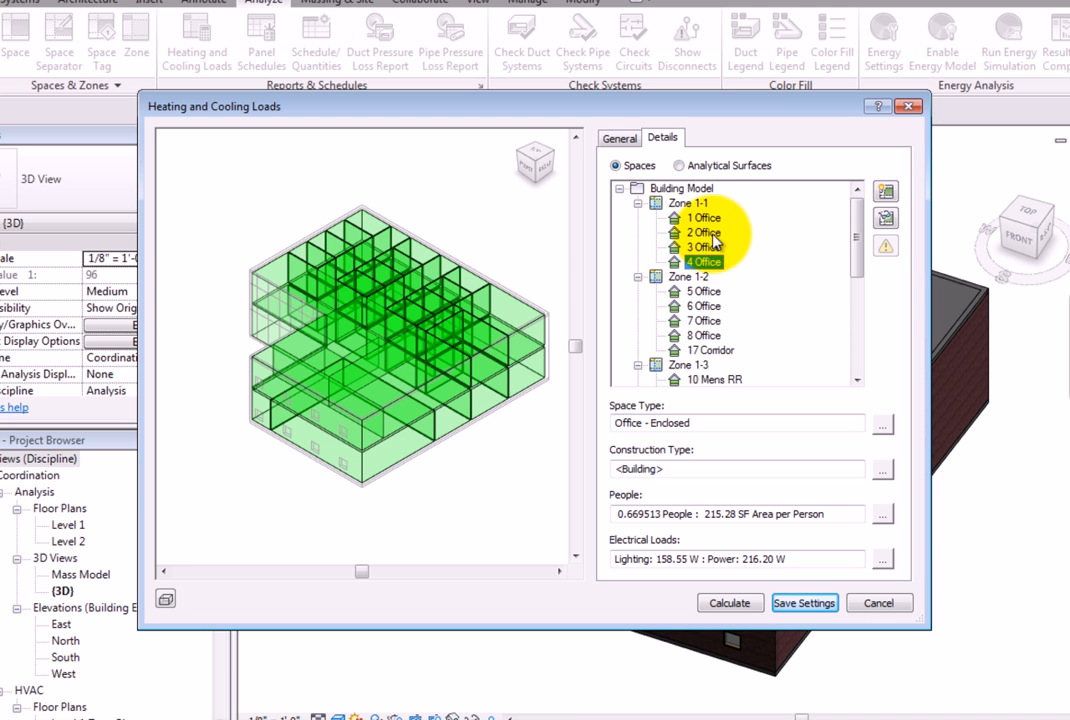
click(705, 217)
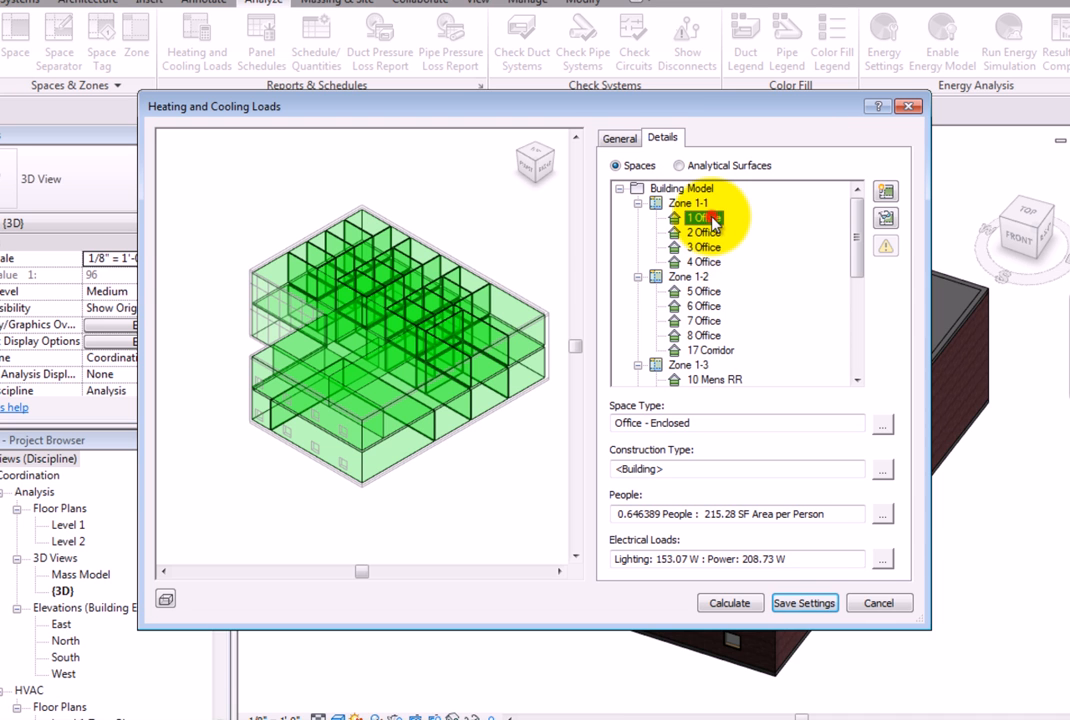
Examine the People settings of space 1 Office with occupancy values switched to Specified, and cancel without saving
click(882, 520)
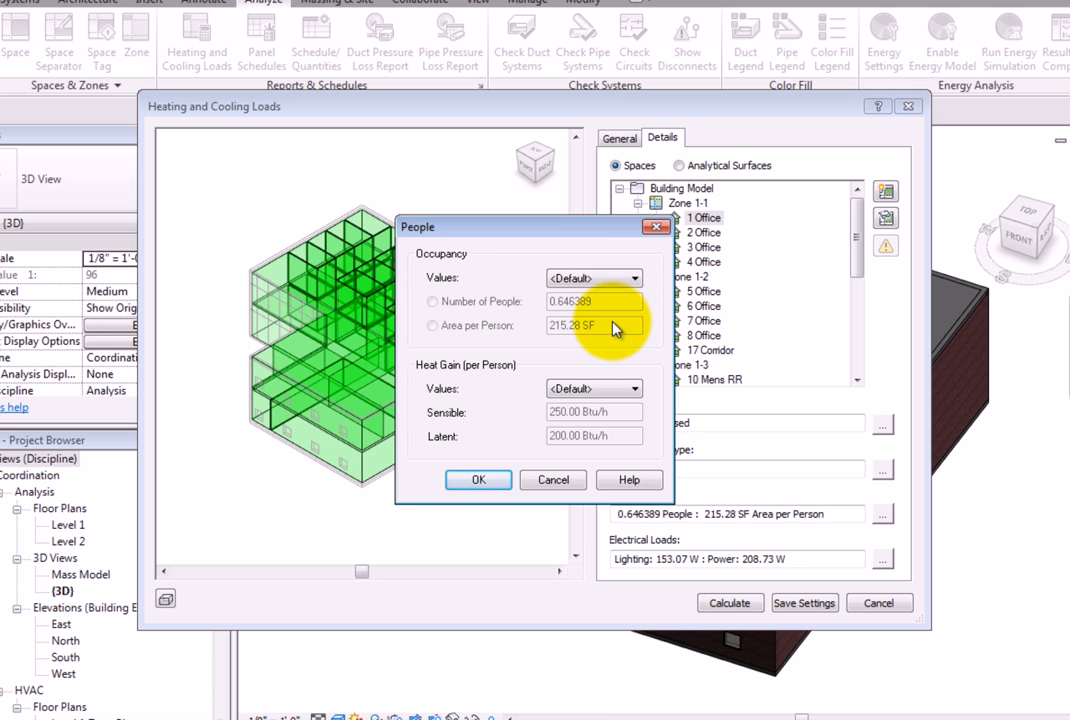
click(633, 280)
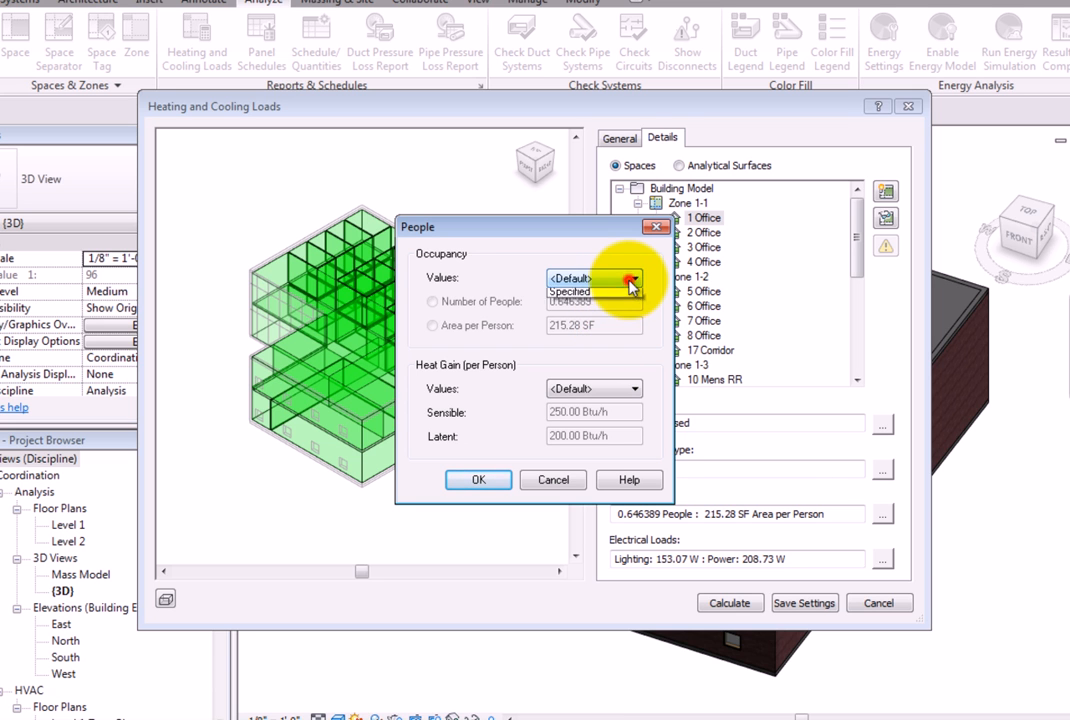
click(632, 307)
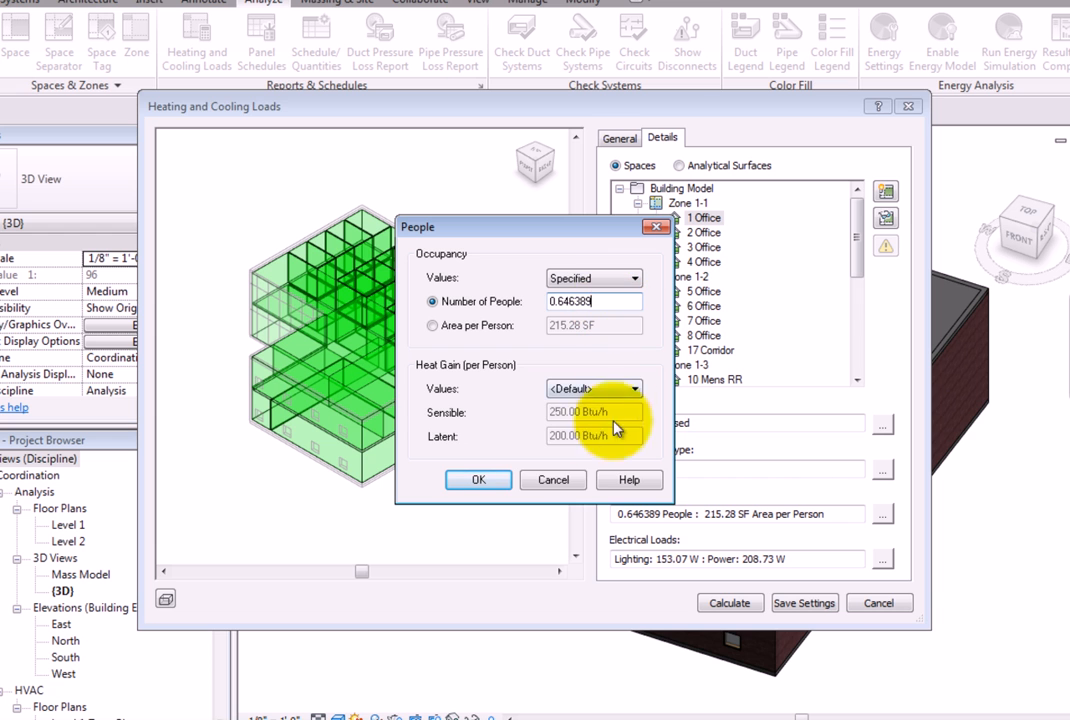
click(553, 479)
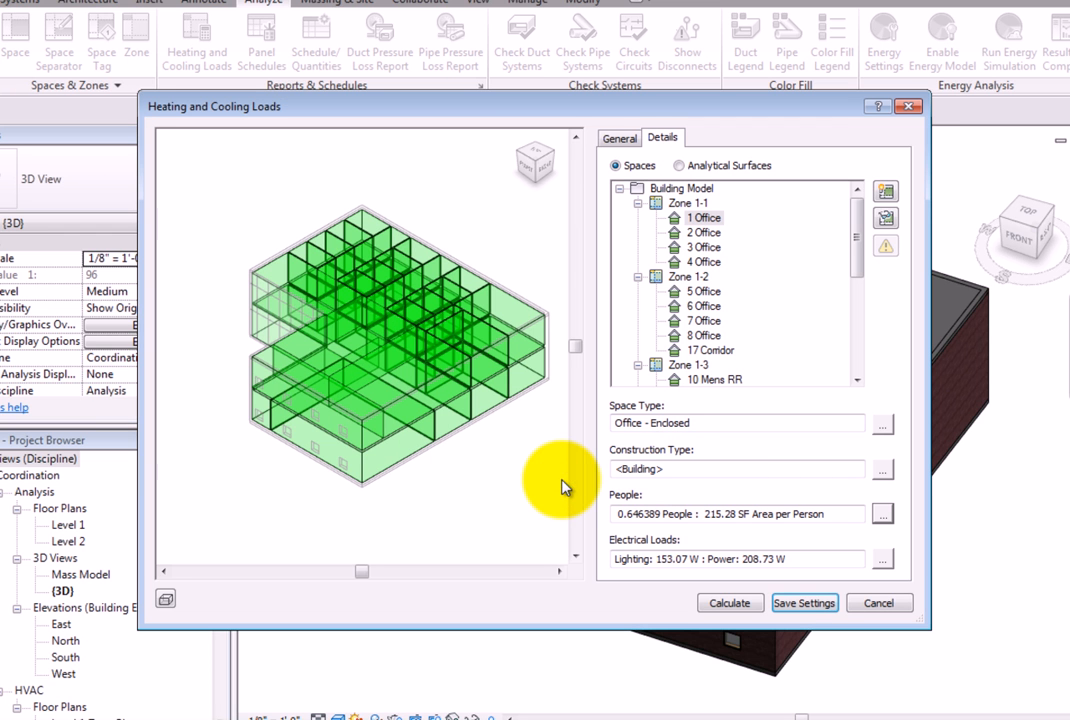
Review the power value options in space 1 Office's electrical loads, cancel them, and save the heating and cooling load settings
click(882, 561)
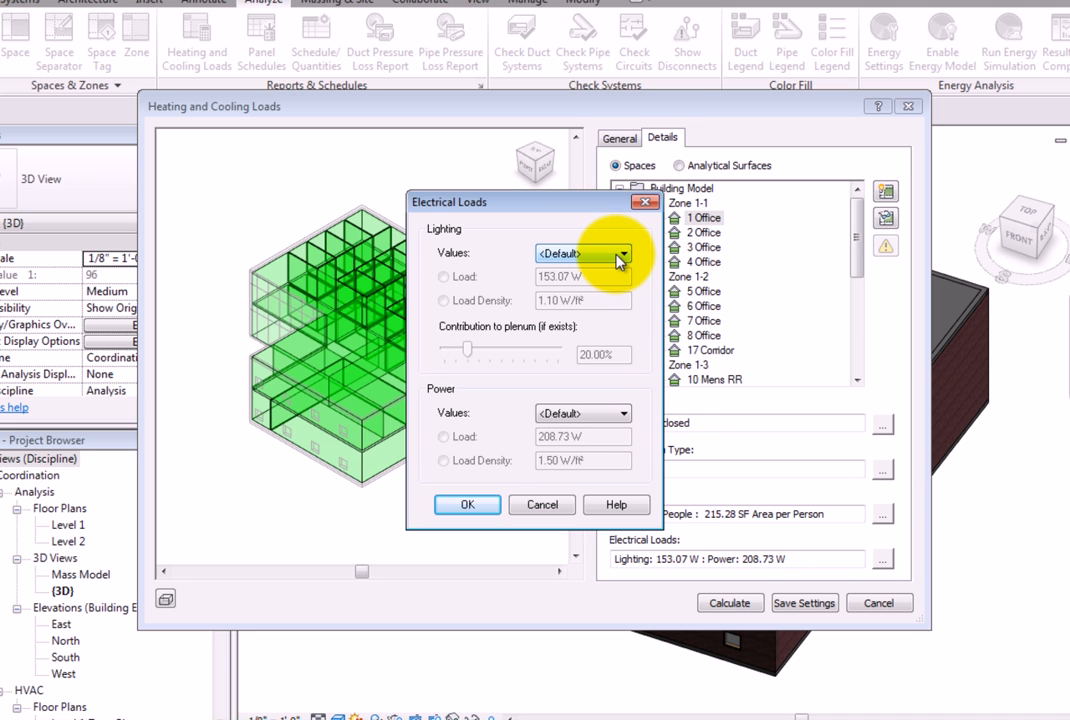
click(620, 416)
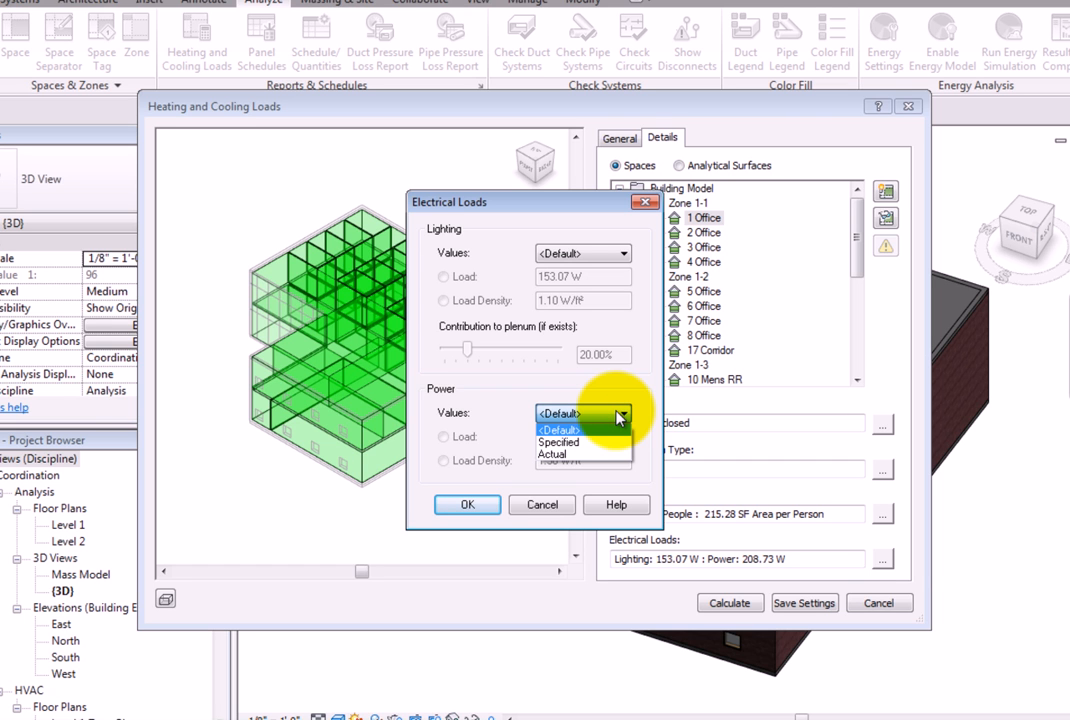
click(619, 416)
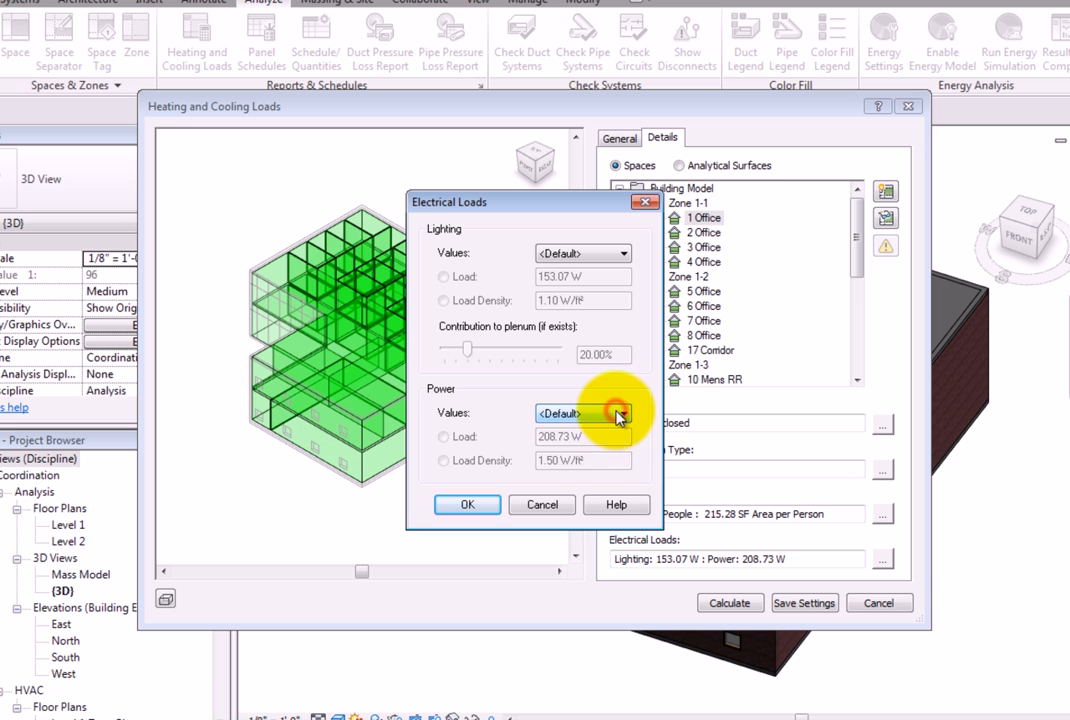
click(567, 507)
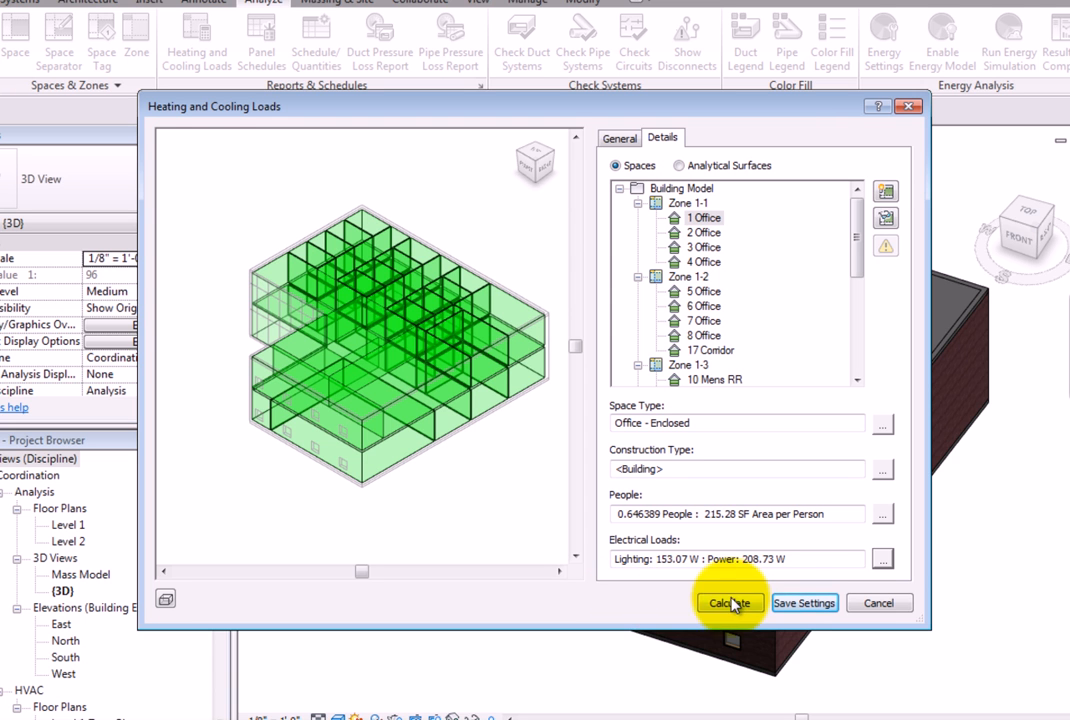
click(805, 602)
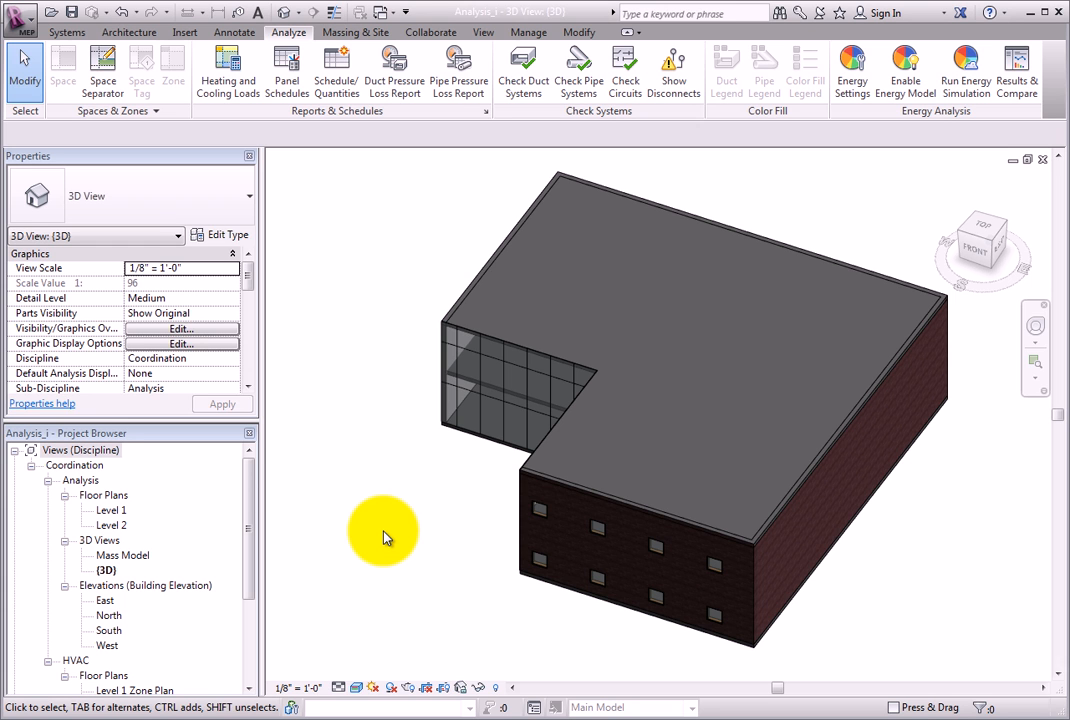
Open the Level 1 floor plan under Coordination, select the Office 1 space and display its Energy Analysis properties
click(112, 512)
double_click(112, 512)
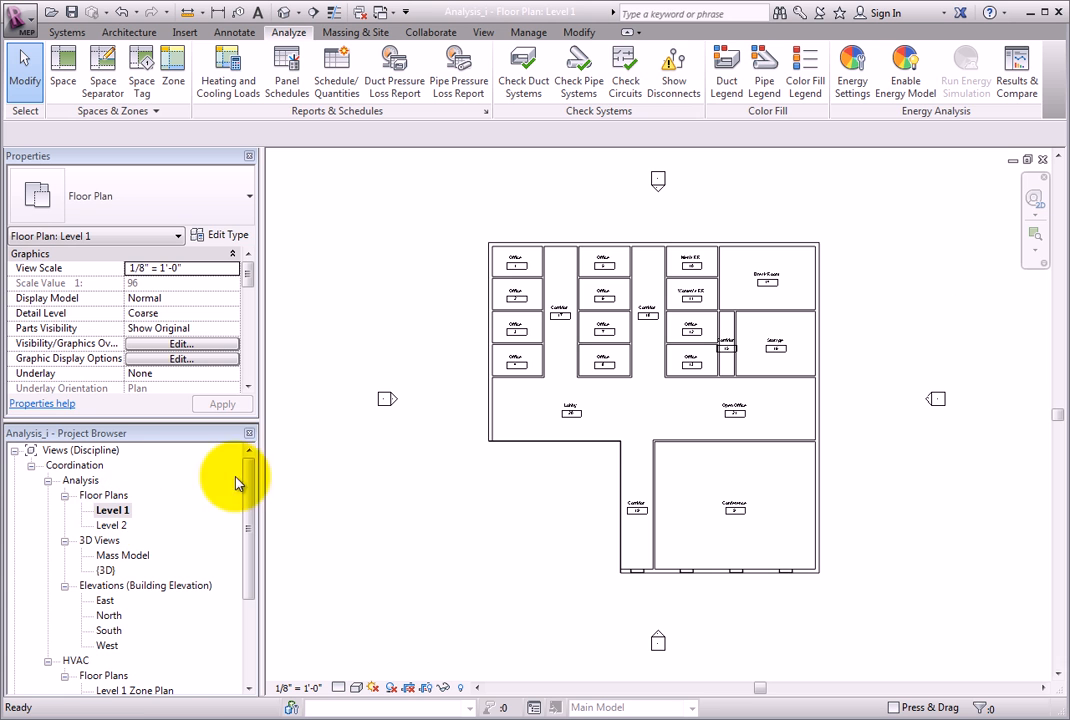
scroll(500, 250, up, 2)
scroll(530, 258, up, 5)
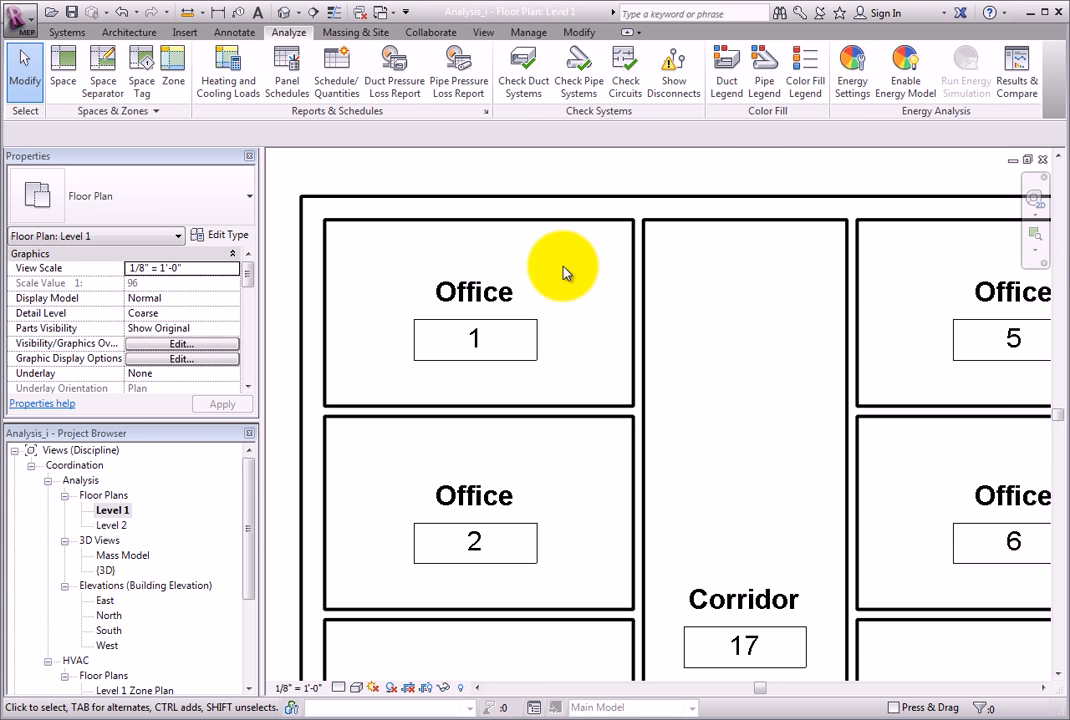
click(539, 381)
middle_drag(470, 399, 597, 496)
drag(247, 270, 250, 360)
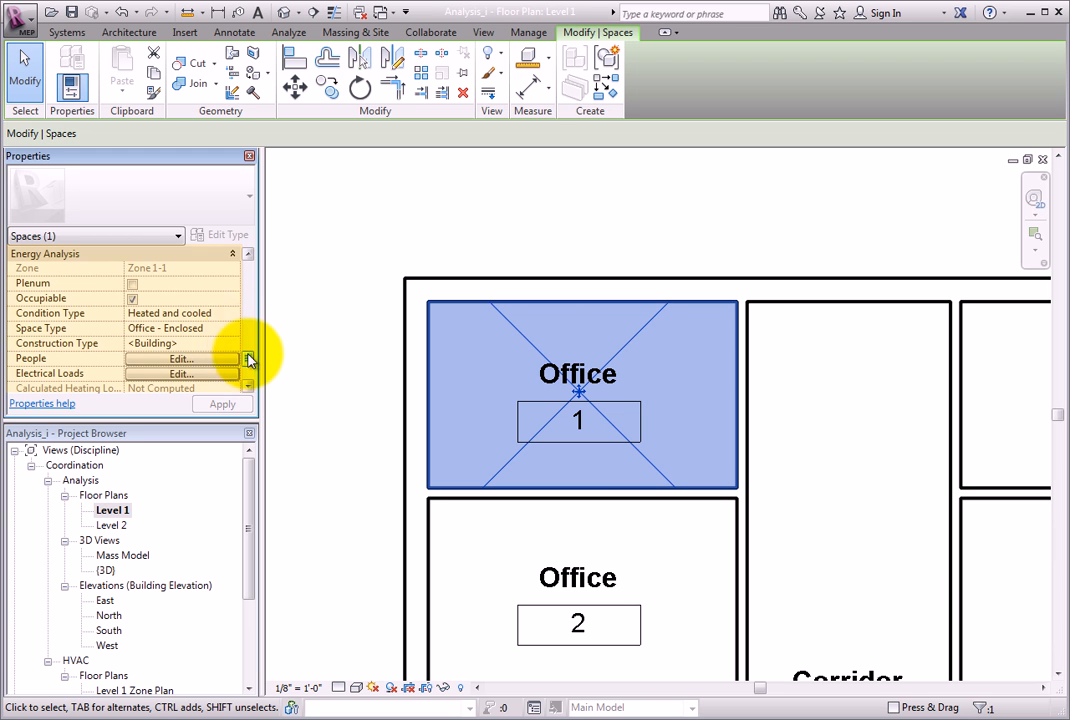
Inspect the space type settings of Office 1, including Area per Person, and cancel without changes
click(217, 330)
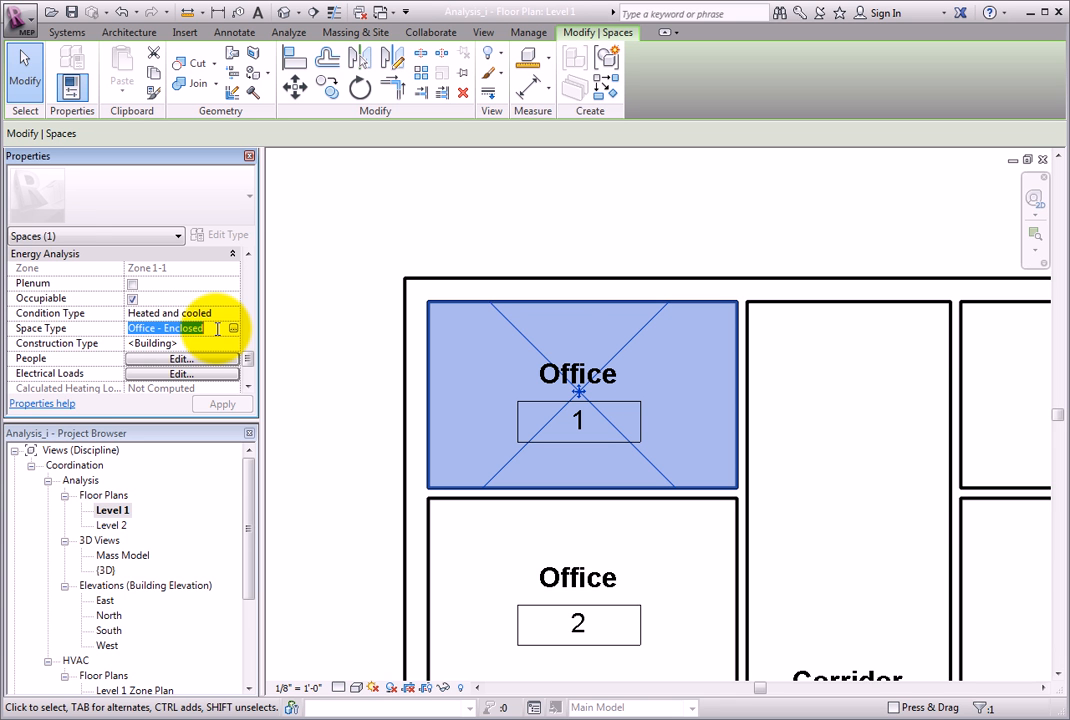
click(232, 329)
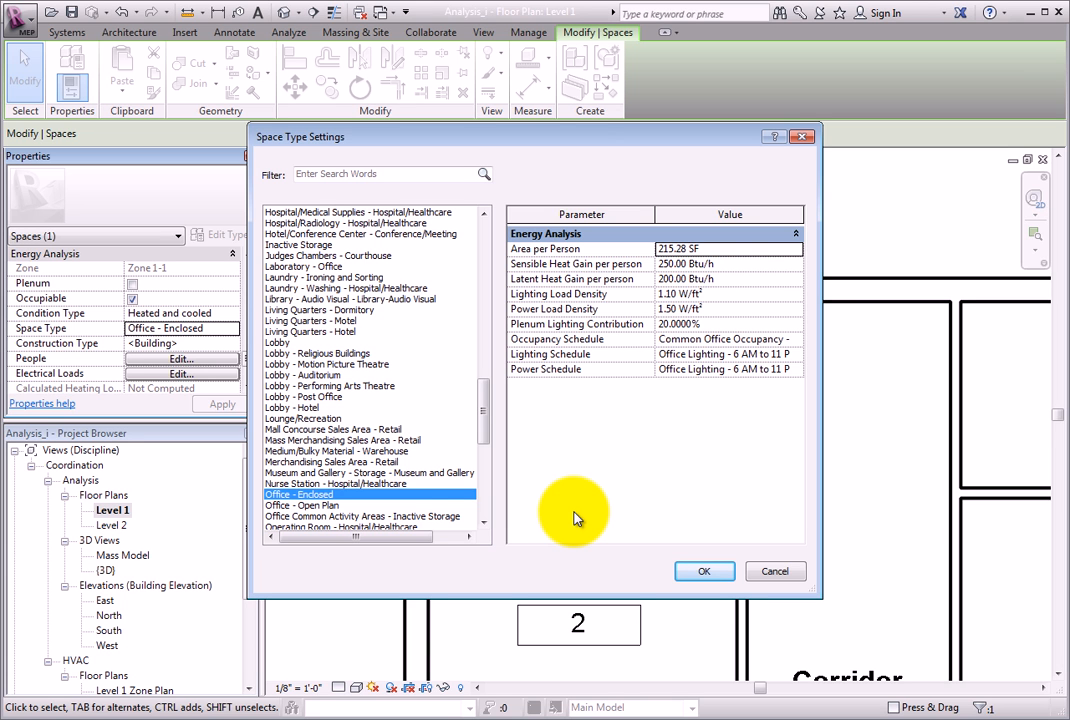
drag(483, 430, 478, 460)
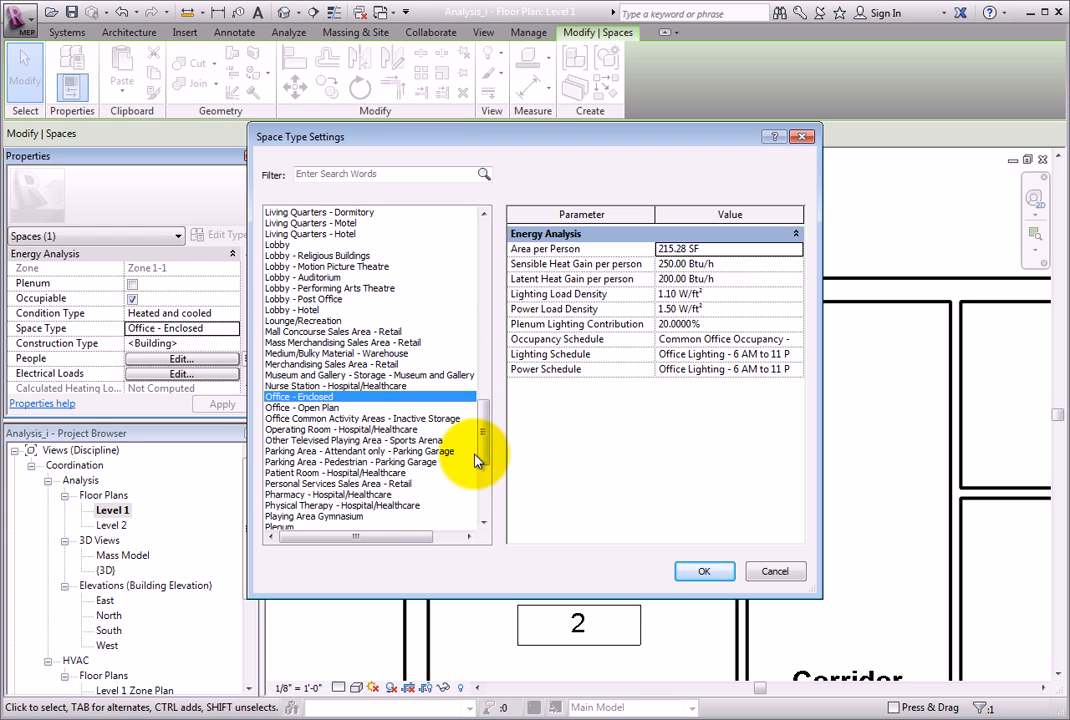
click(744, 251)
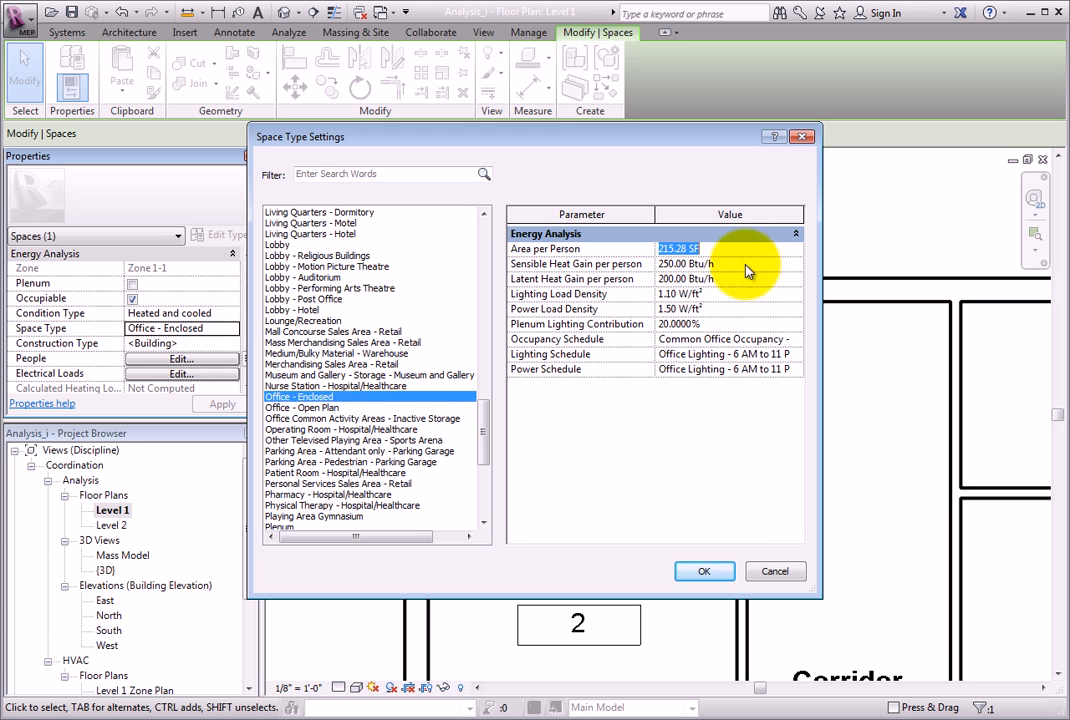
click(772, 573)
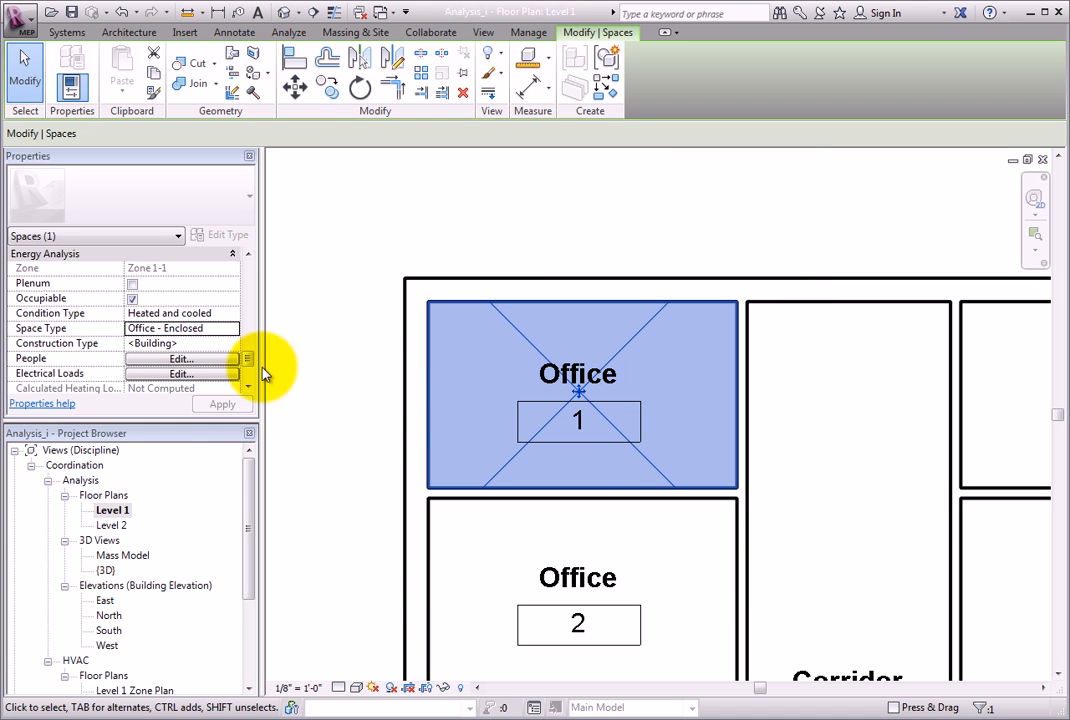
Examine the occupancy and heat gain settings for people in Office 1, and cancel without changes
drag(247, 361, 248, 381)
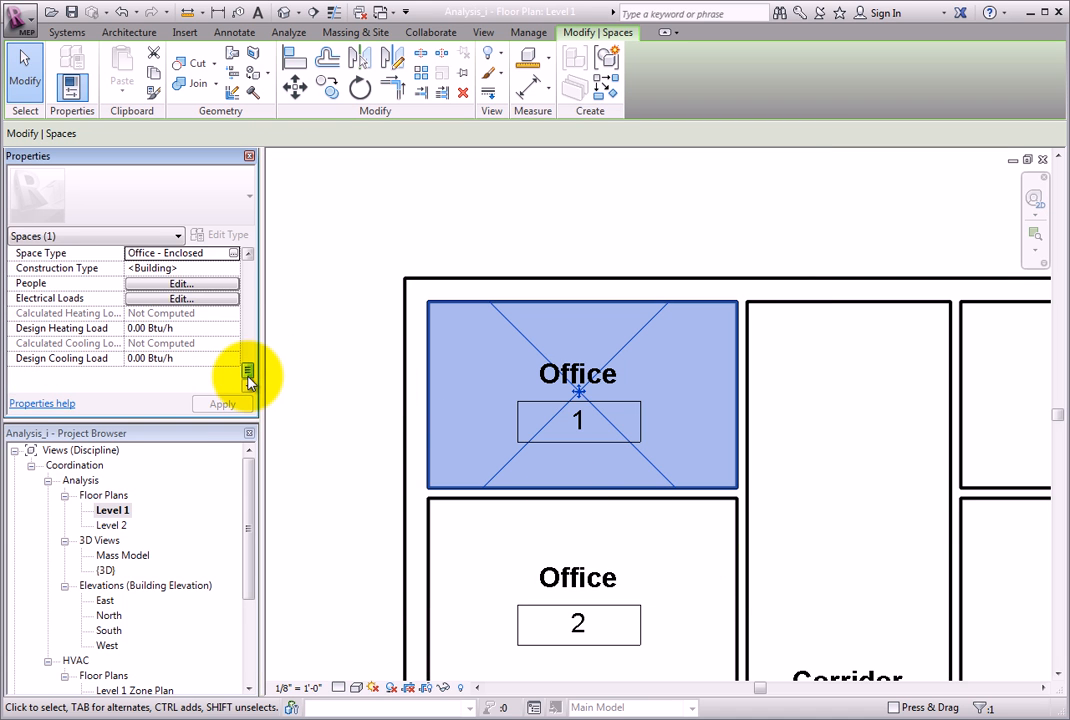
click(210, 285)
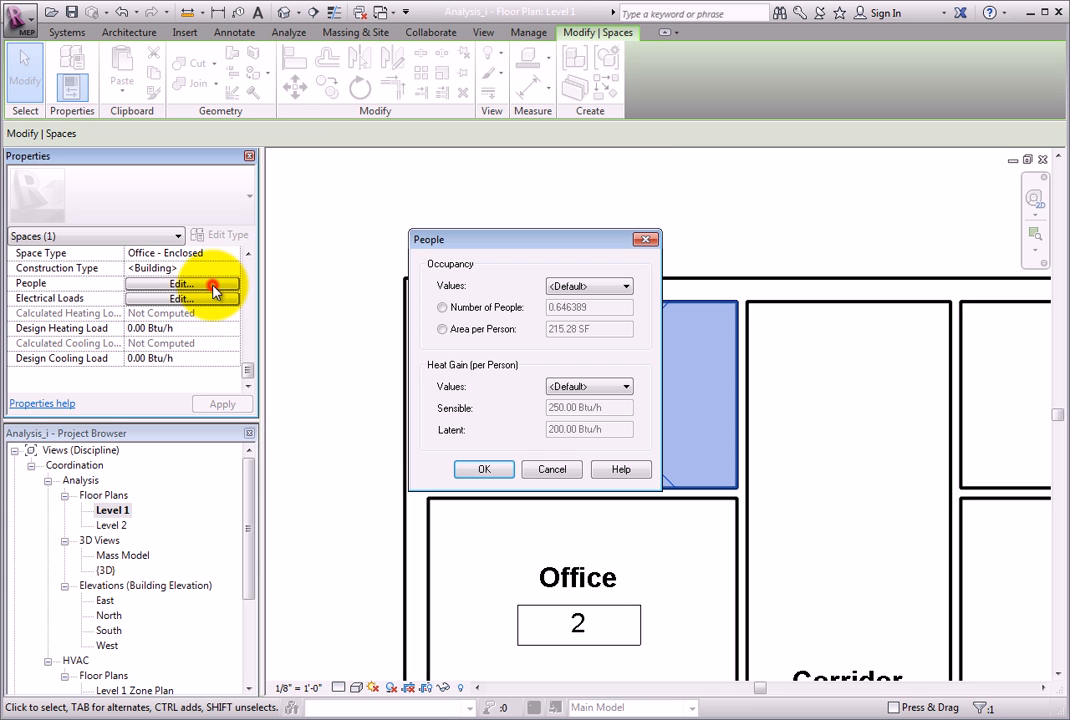
click(554, 470)
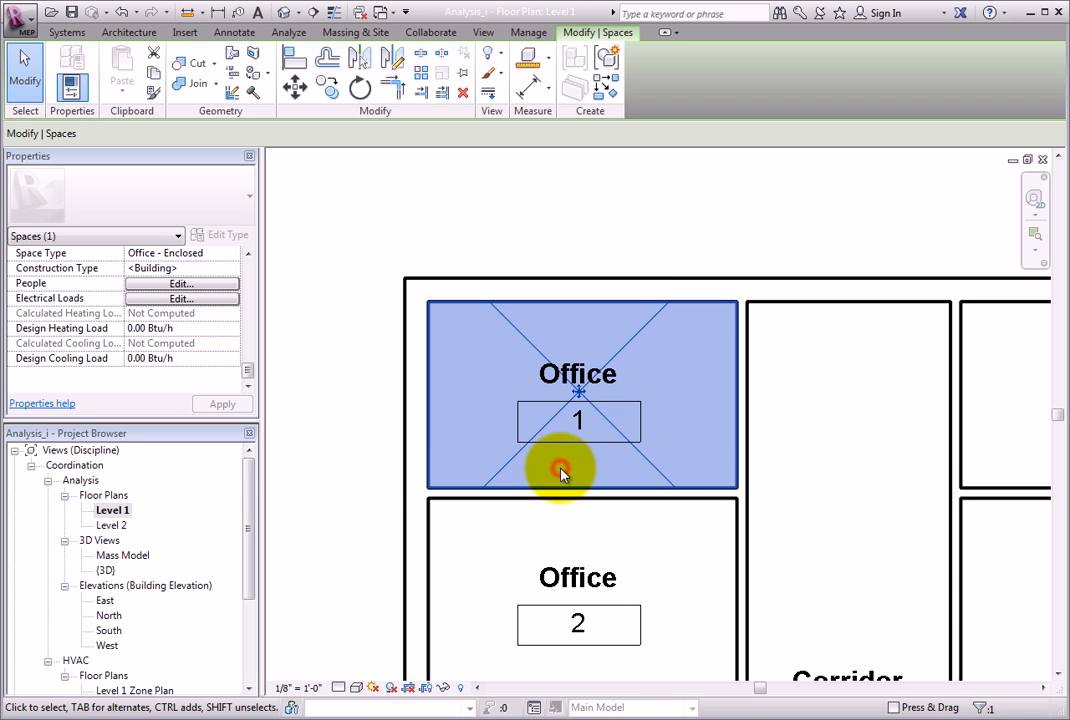
Review the lighting value options in Office 1's electrical loads and set the power values to Specified by load density
click(226, 300)
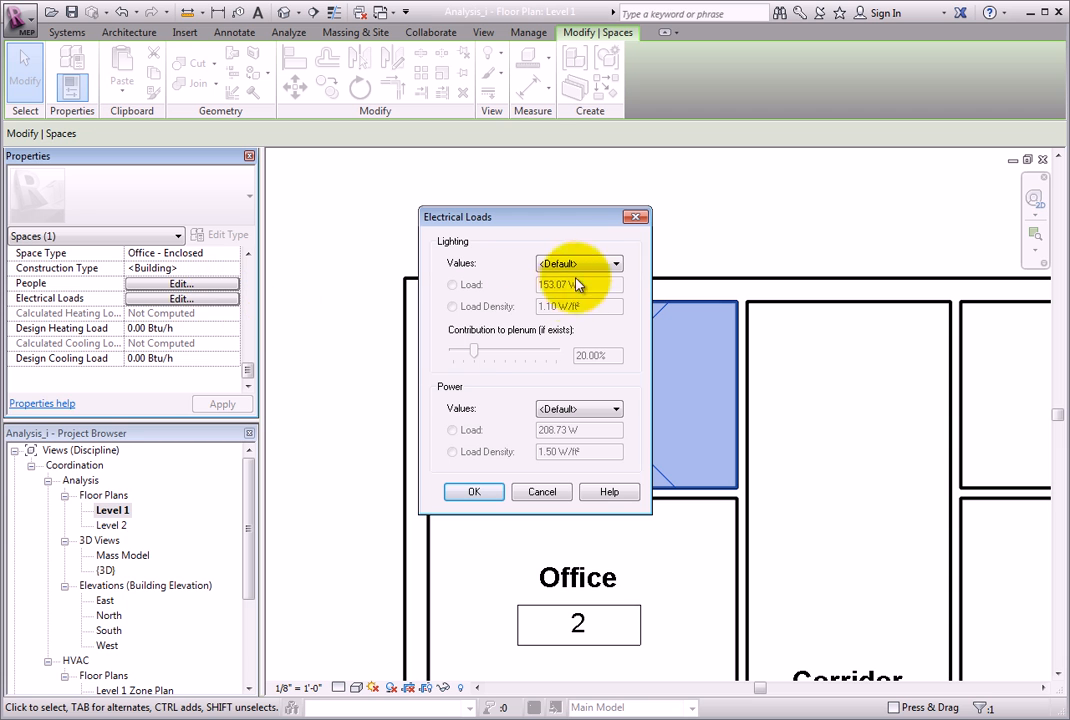
click(606, 271)
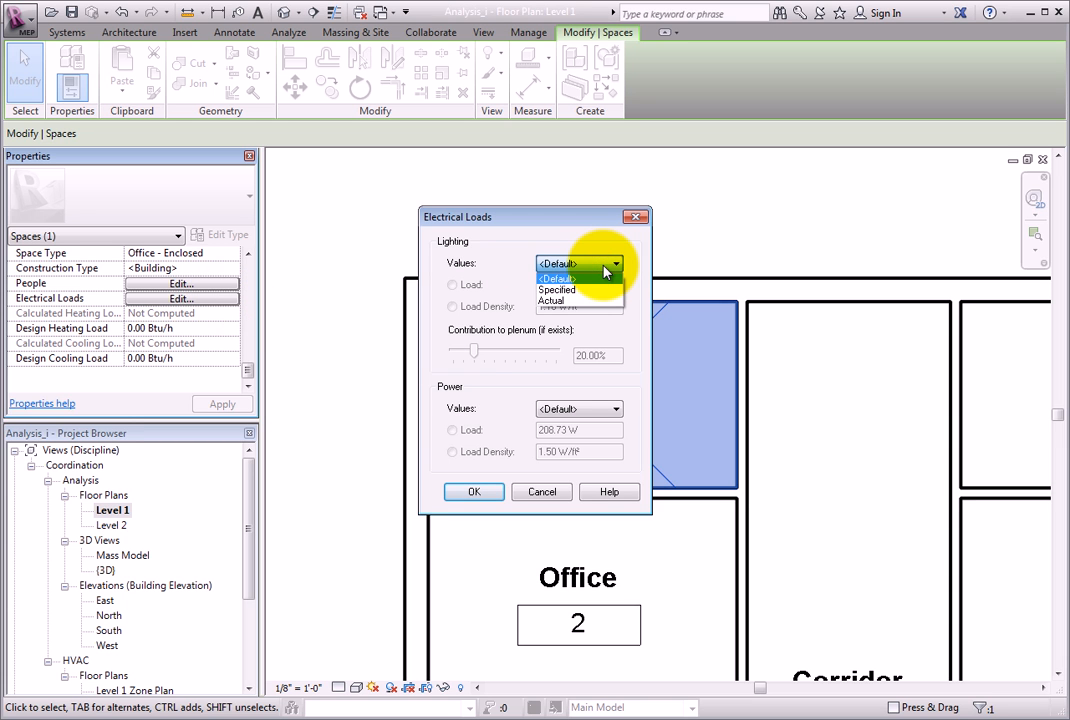
click(607, 268)
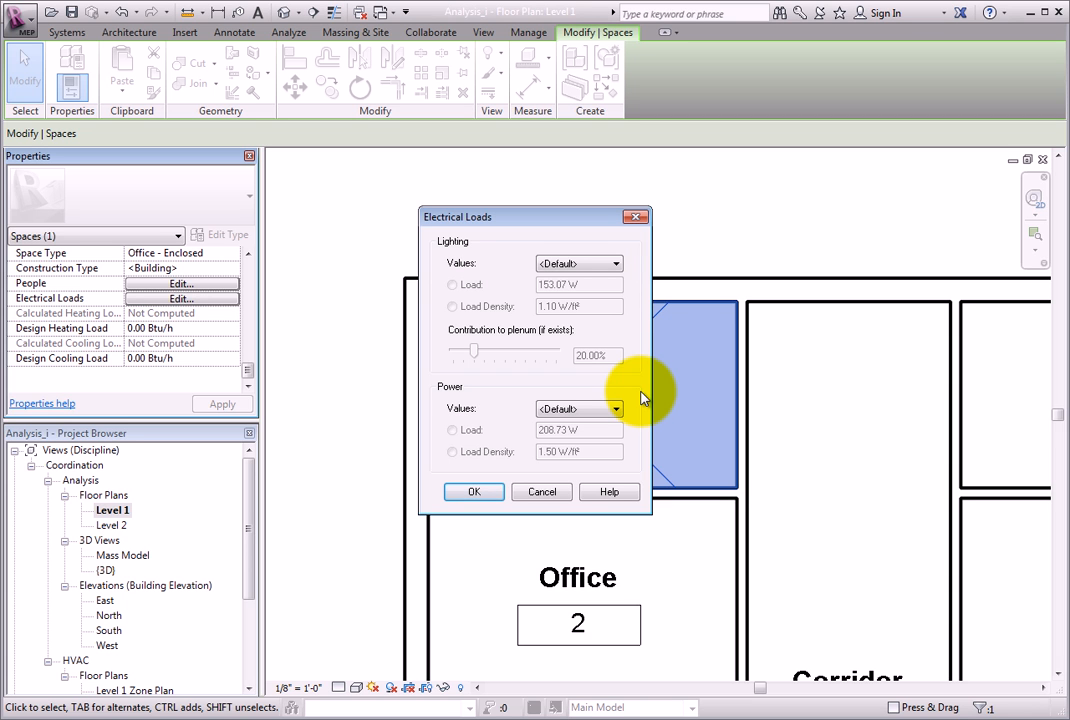
click(615, 409)
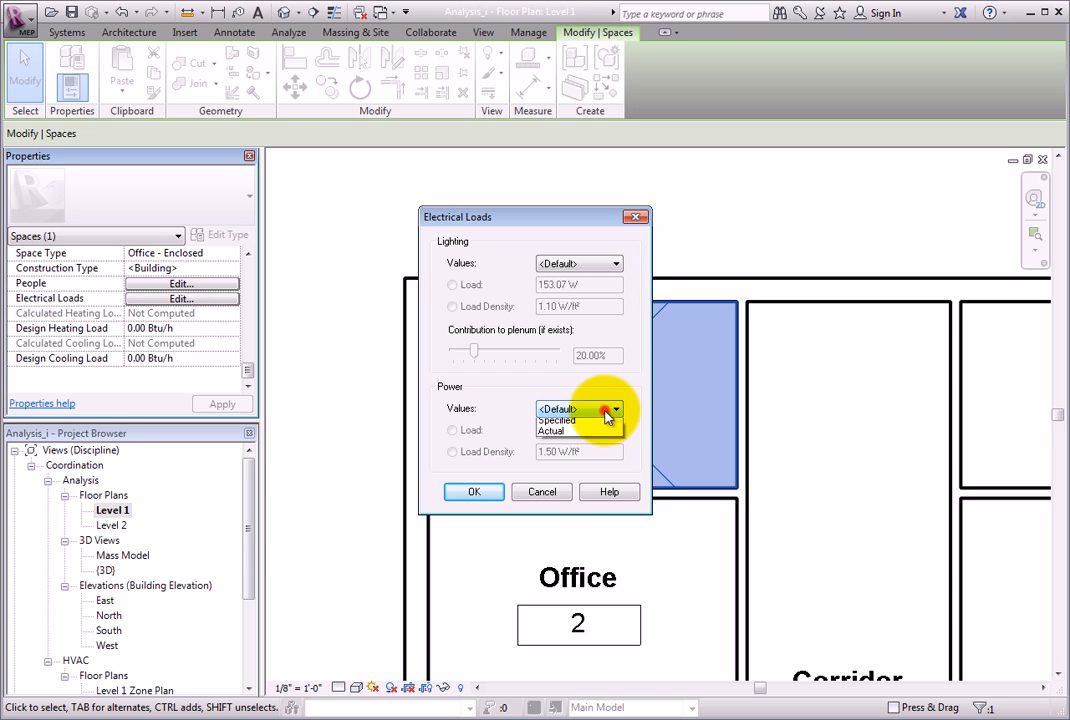
click(597, 435)
click(603, 452)
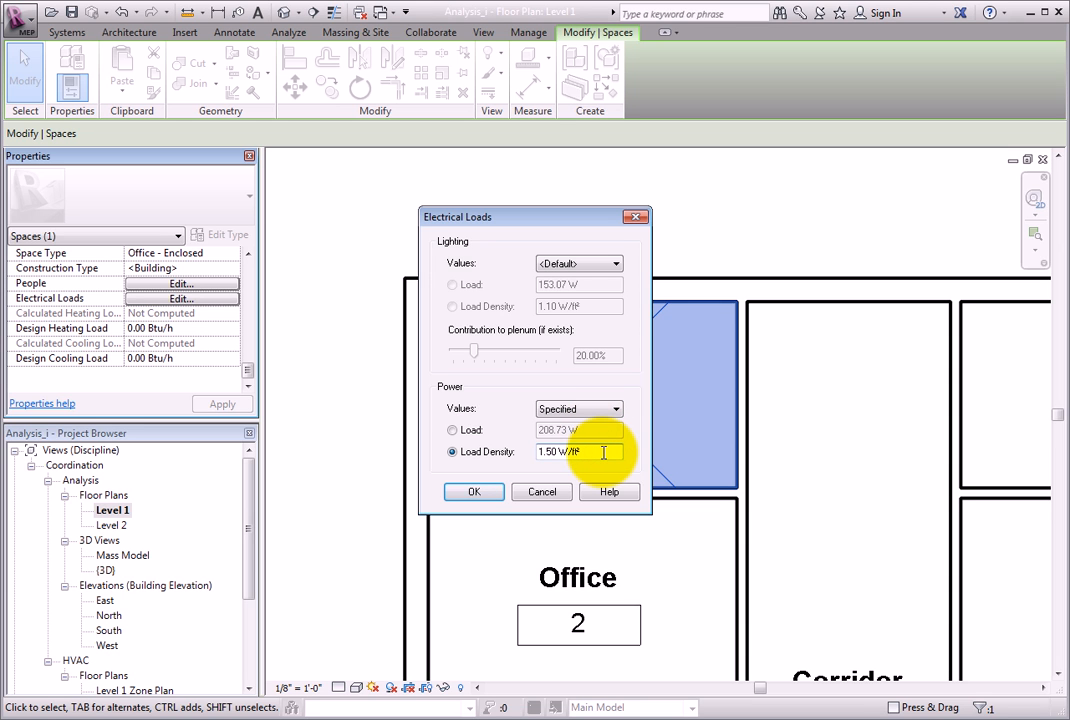